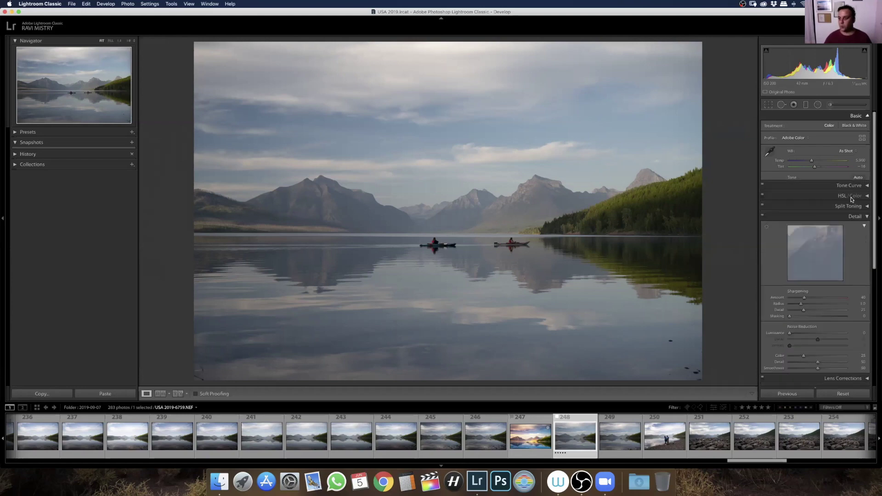
Shape a contrast S-curve in the RGB point curve by lowering the darker tones, anchoring the midtones and raising the highlights
click(864, 126)
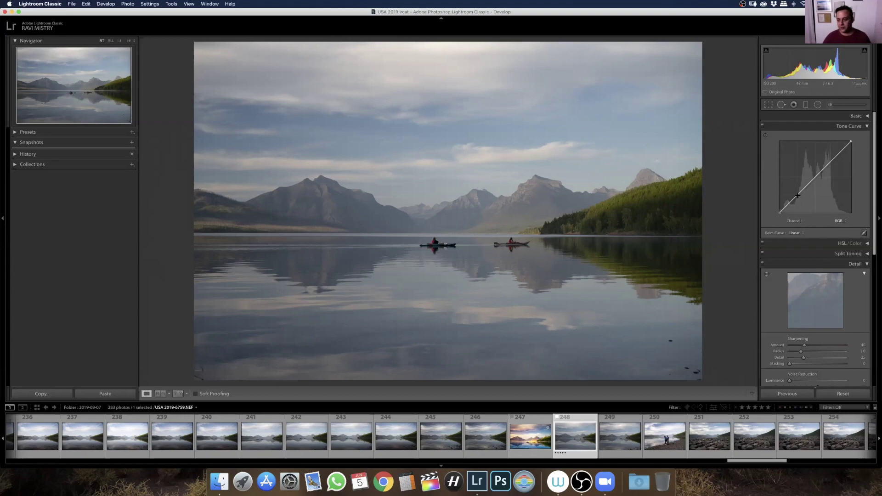
drag(797, 197, 799, 199)
drag(834, 165, 833, 158)
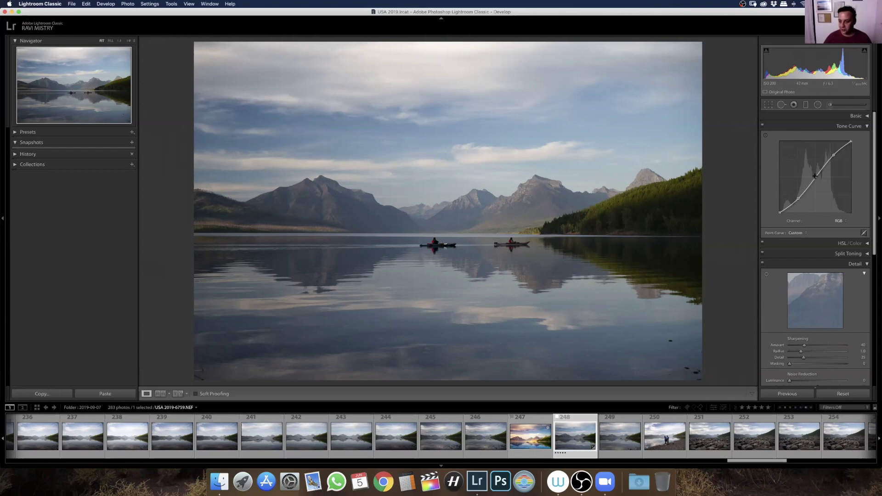
drag(814, 178, 832, 151)
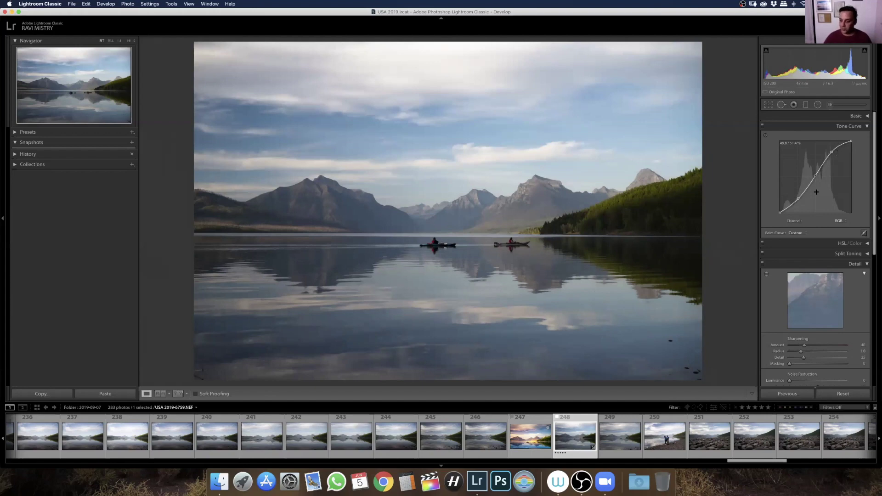
Set the Shadows region of the parametric tone curve to -11 and return to the point curve
click(863, 233)
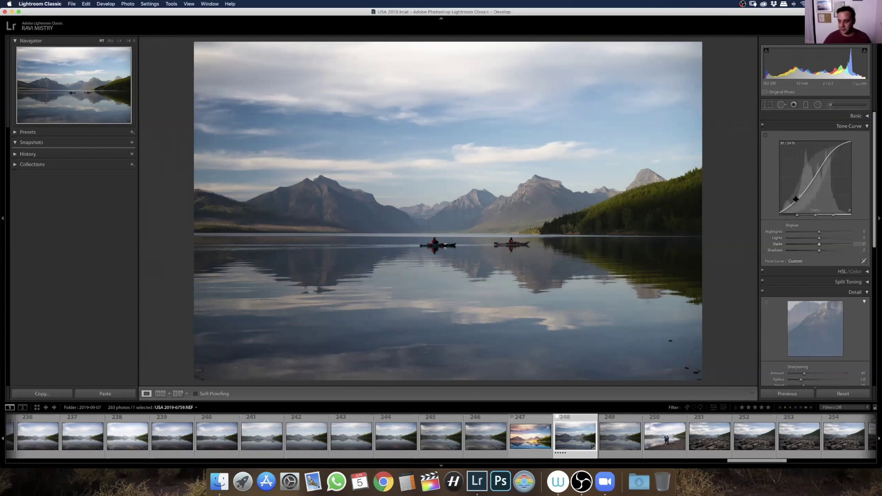
drag(797, 197, 796, 202)
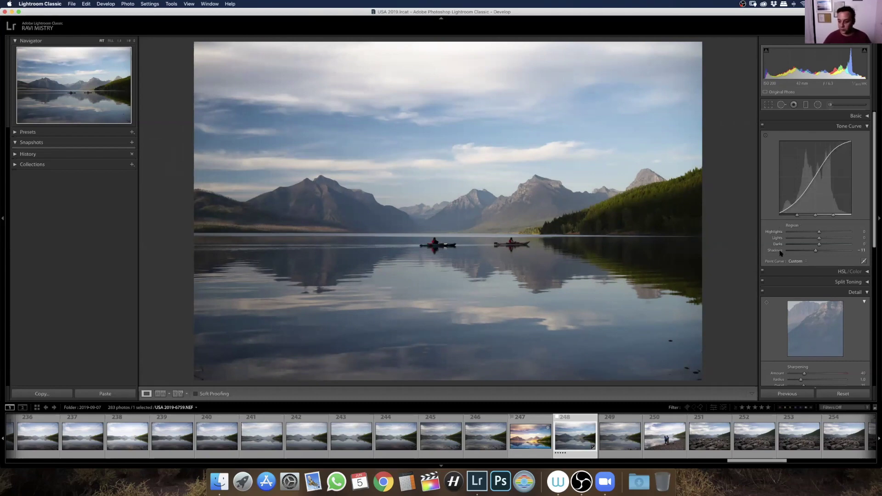
click(863, 261)
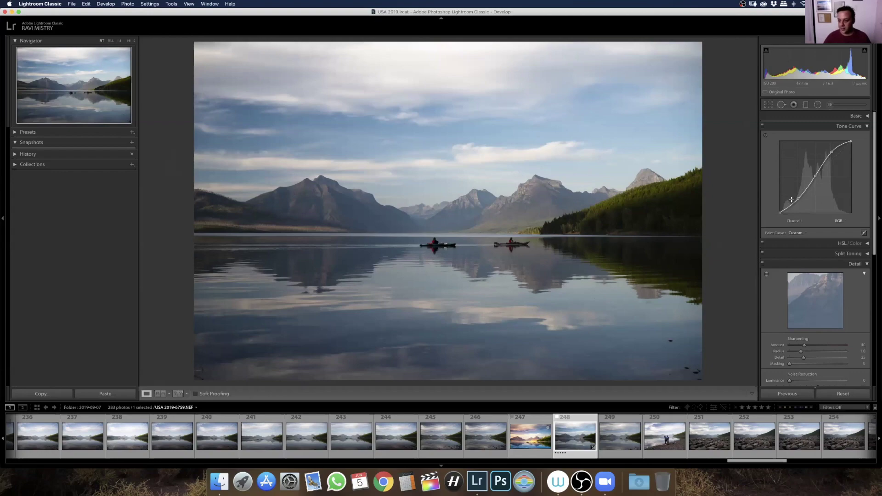
Fine-tune the dark and highlight points of the RGB tone curve, and compare the photo with and without the curve
mouse_move(799, 199)
mouse_down()
mouse_move(793, 155)
mouse_move(799, 198)
mouse_up()
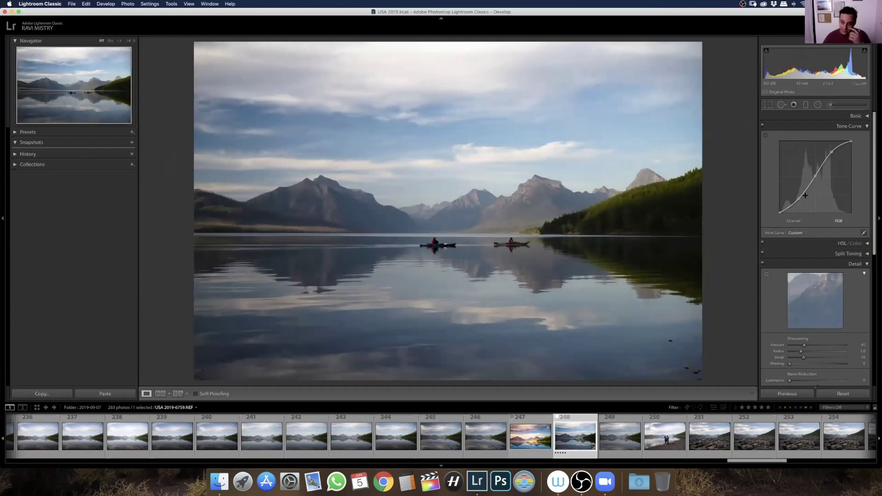
drag(832, 153, 831, 156)
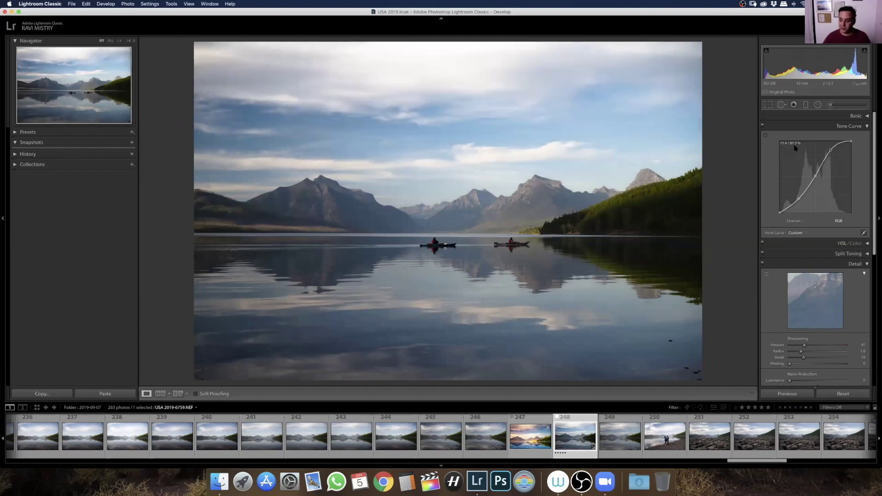
click(762, 125)
click(763, 126)
click(762, 126)
click(762, 126)
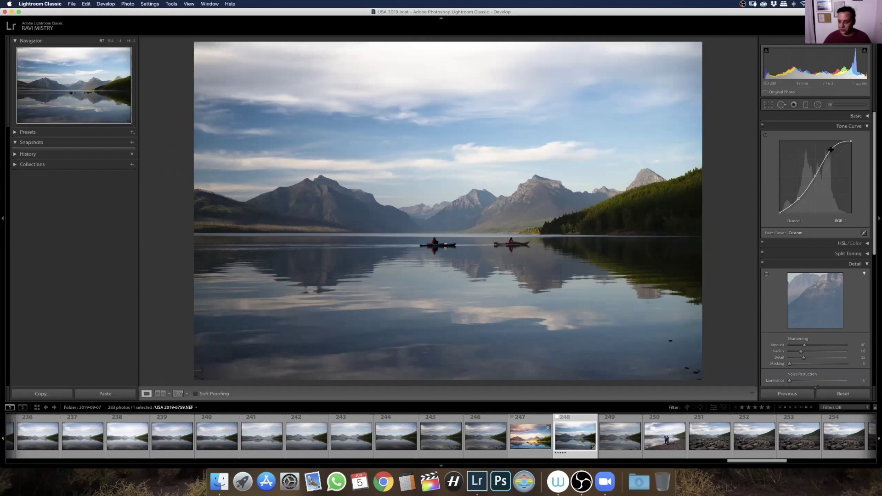
click(865, 128)
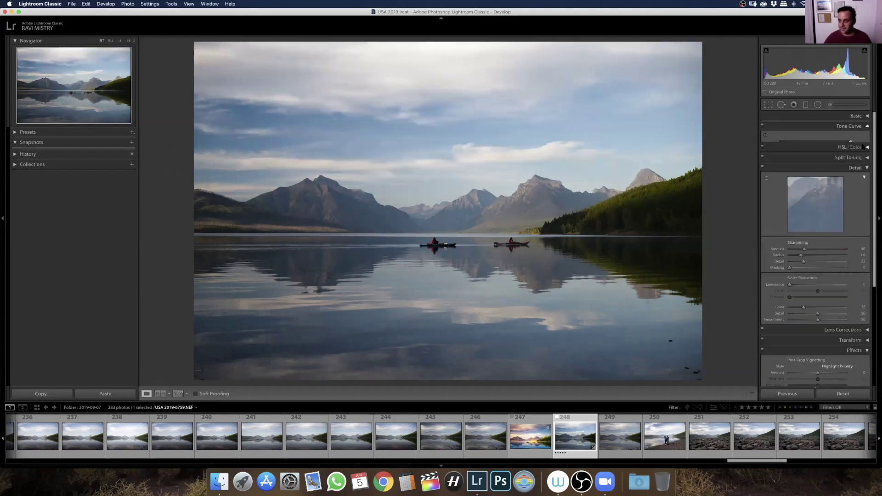
Try extreme hue shifts on the reds and on the blues, including Blue at -100, and reset both hues
click(865, 137)
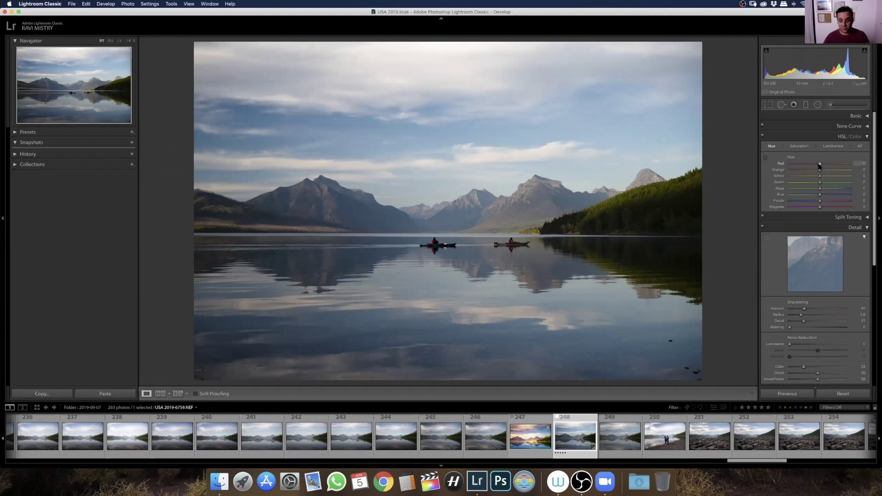
drag(819, 166, 850, 164)
double_click(782, 165)
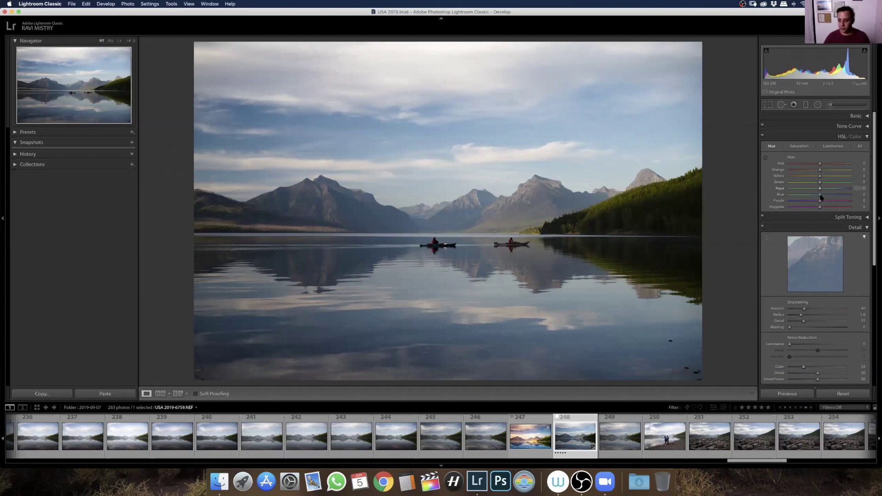
drag(802, 197, 778, 200)
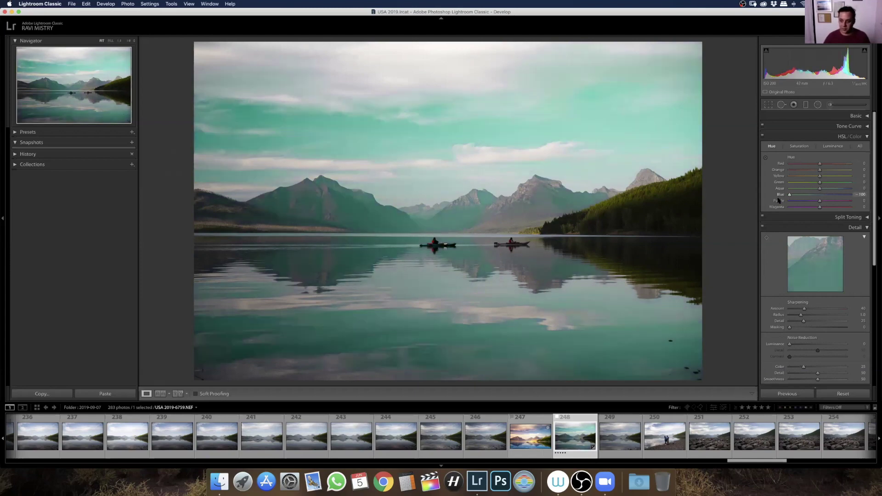
drag(790, 197, 860, 199)
double_click(782, 195)
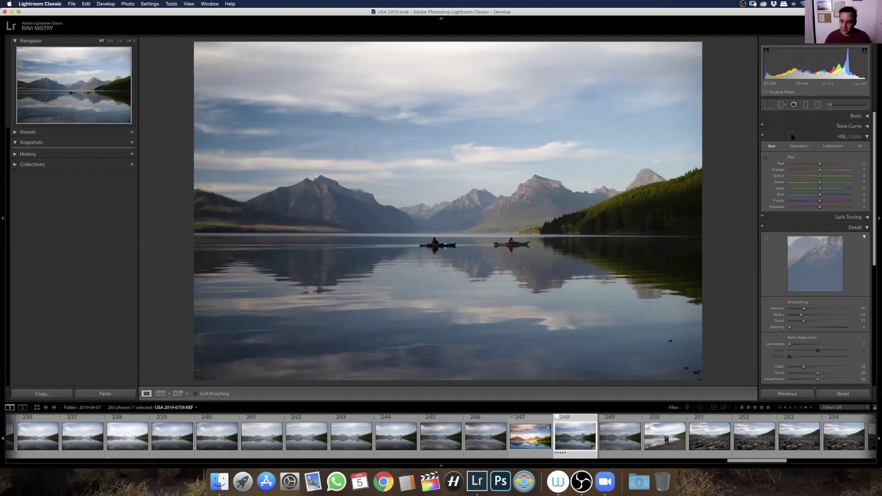
Try boosting the Blue saturation and setting Orange saturation to +27 with a close look at the mountains, and reset both
click(801, 146)
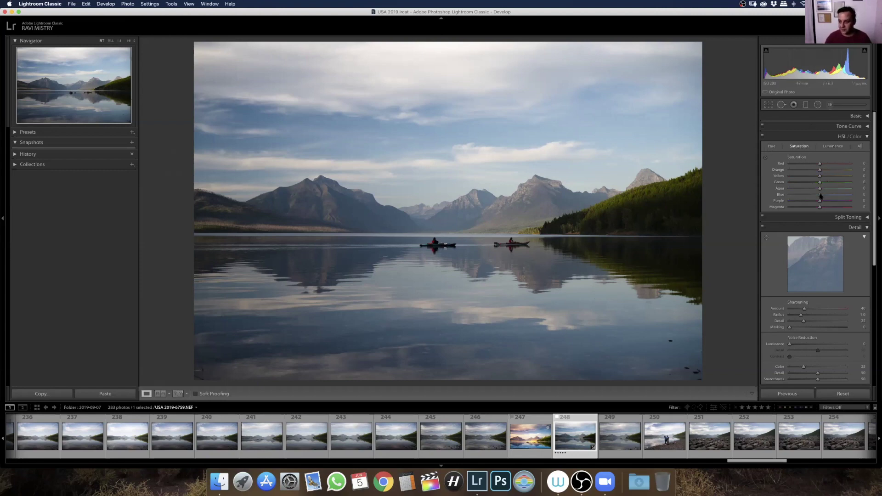
mouse_move(829, 198)
mouse_down()
mouse_move(858, 198)
mouse_move(847, 198)
mouse_up()
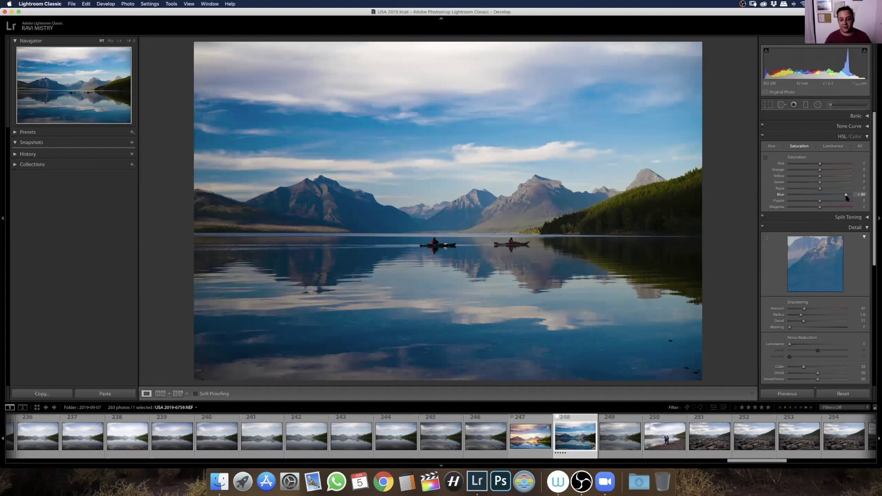
double_click(787, 195)
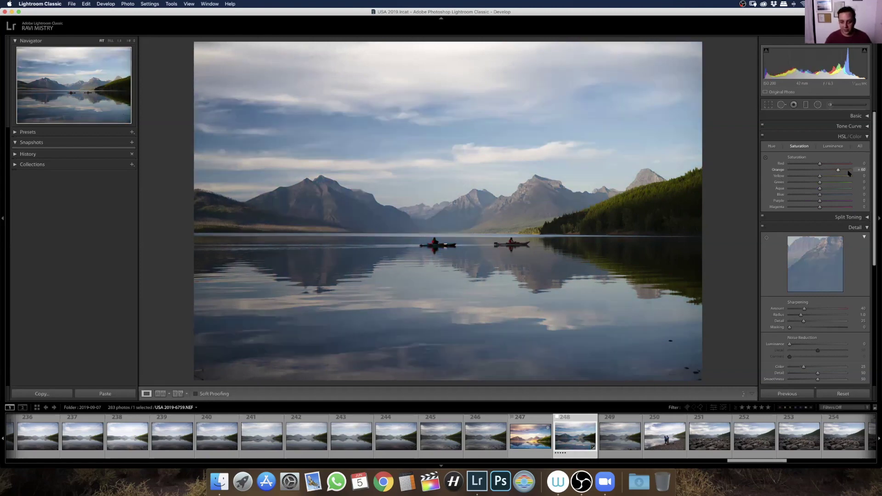
drag(843, 171, 827, 170)
key(z)
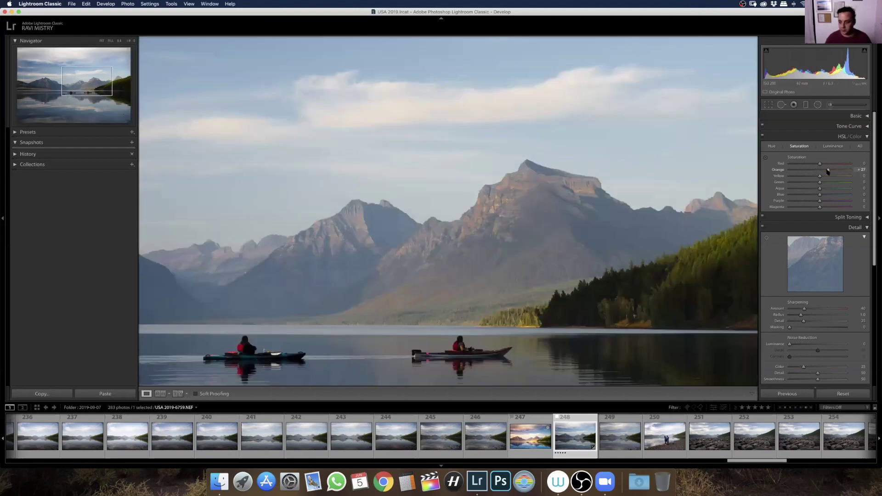
double_click(779, 170)
key(z)
Try lowering the Blue luminance to -100 and adjusting the Green luminance on the forested hillside, and reset both
click(833, 147)
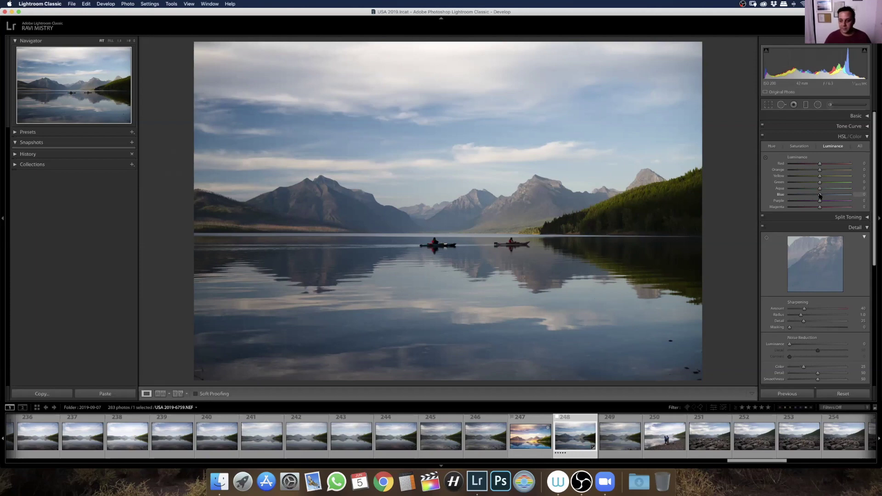
drag(819, 195, 781, 195)
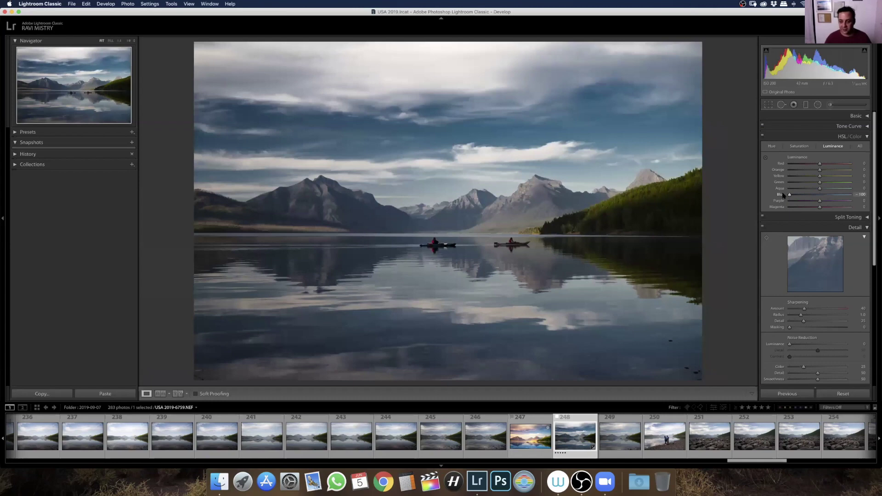
click(818, 194)
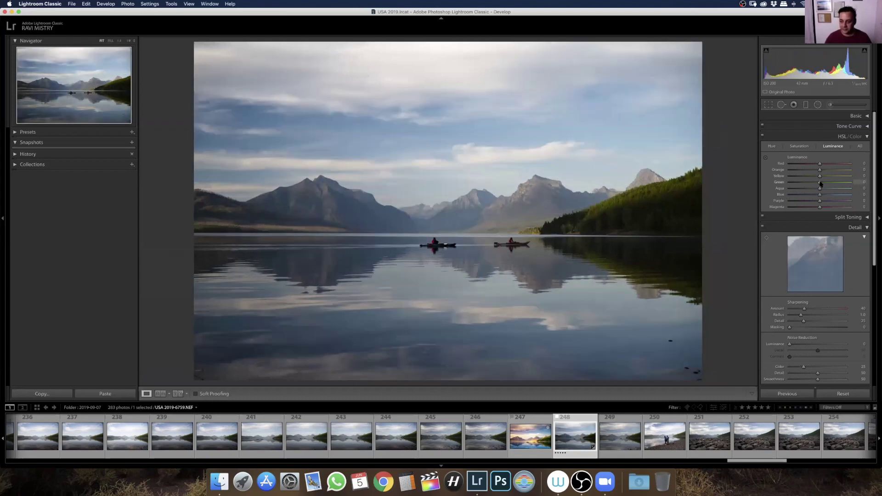
click(797, 182)
click(675, 191)
mouse_move(821, 184)
mouse_down()
mouse_move(792, 187)
mouse_move(834, 186)
mouse_move(807, 181)
mouse_up()
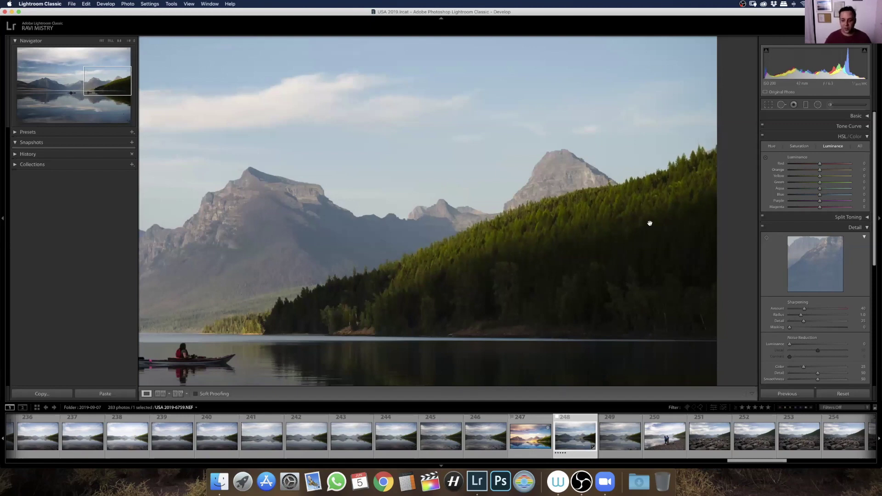
click(710, 212)
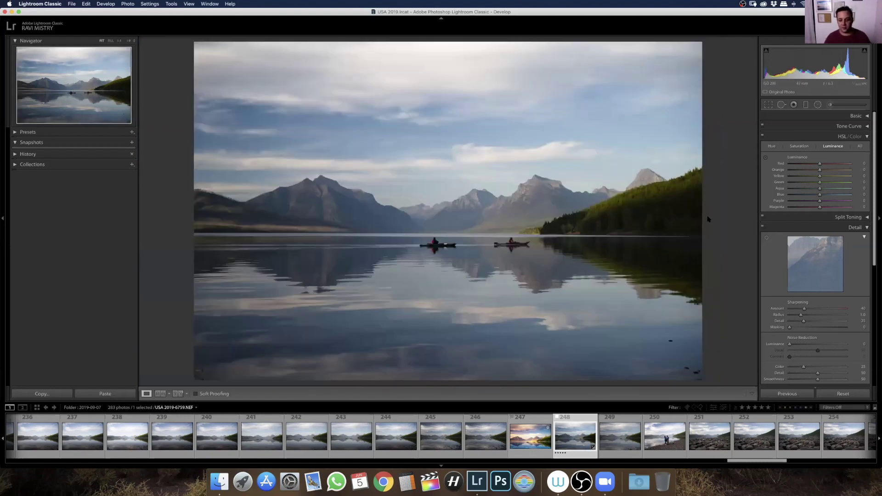
click(797, 146)
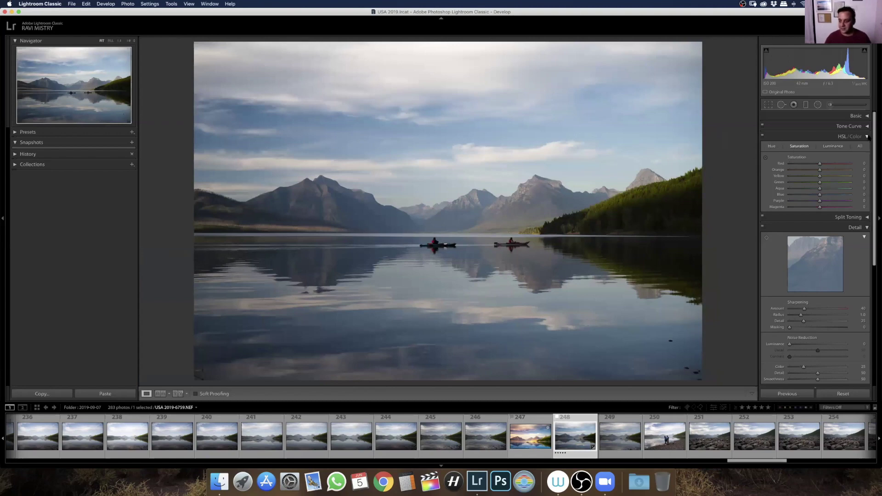
click(866, 137)
Split-tone the photo with highlights at hue 31, saturation 50 and shadows at hue 195, saturation 24
click(867, 147)
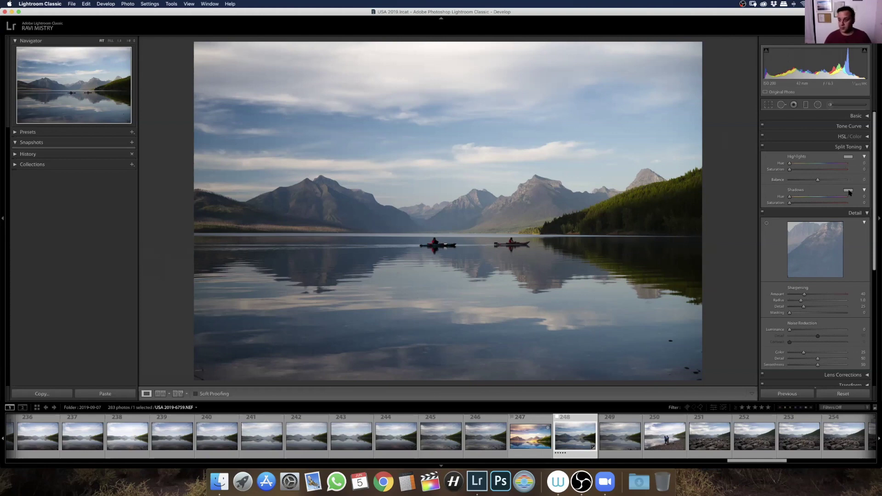
click(848, 157)
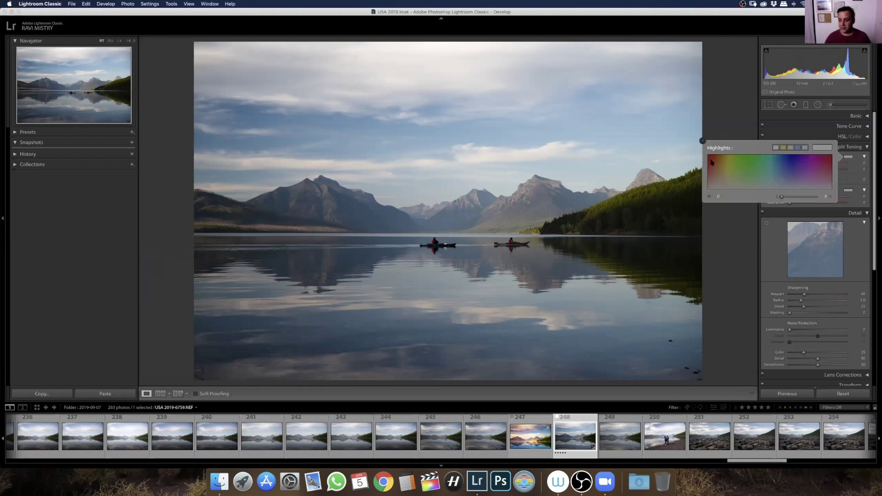
click(713, 162)
click(718, 172)
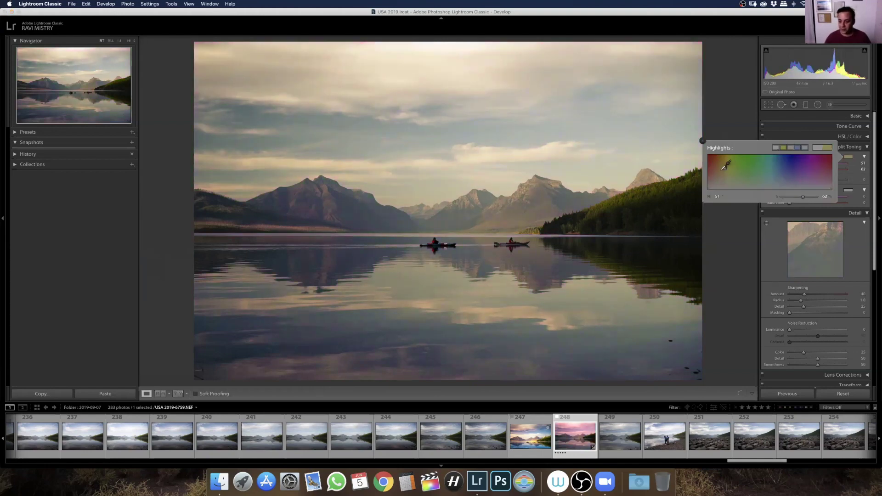
click(848, 190)
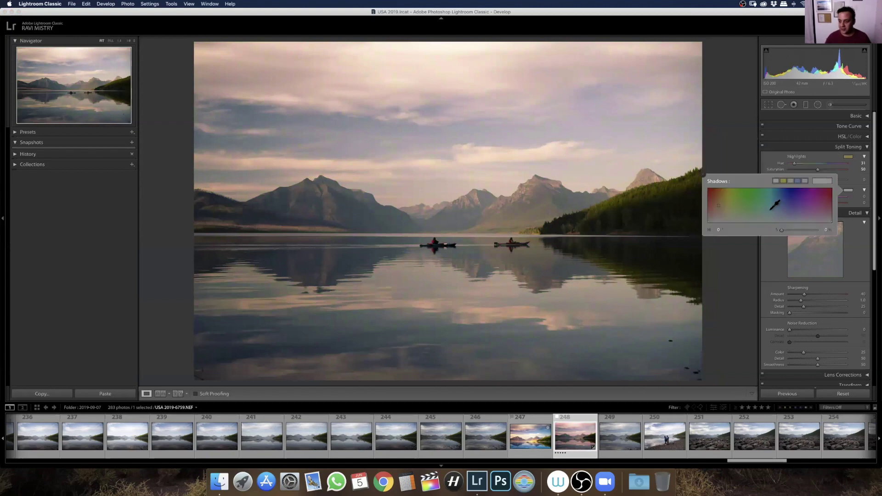
drag(777, 207, 775, 214)
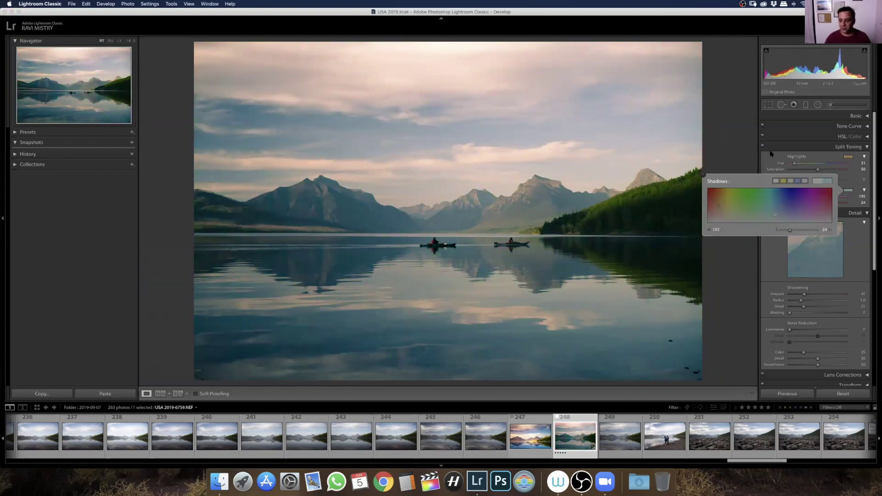
Compare the photo with and without split toning, and set the highlights and shadows saturation to 0
click(771, 153)
click(762, 147)
click(762, 147)
click(762, 147)
click(762, 147)
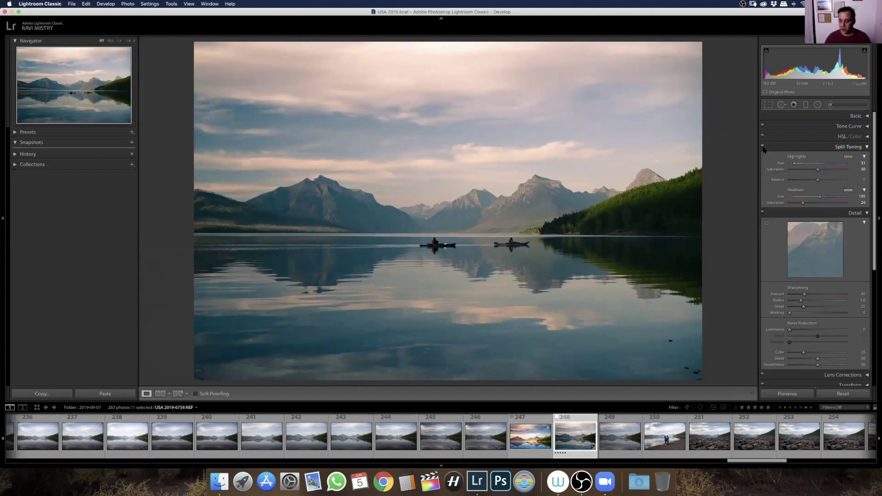
click(762, 146)
click(762, 147)
drag(797, 200, 735, 210)
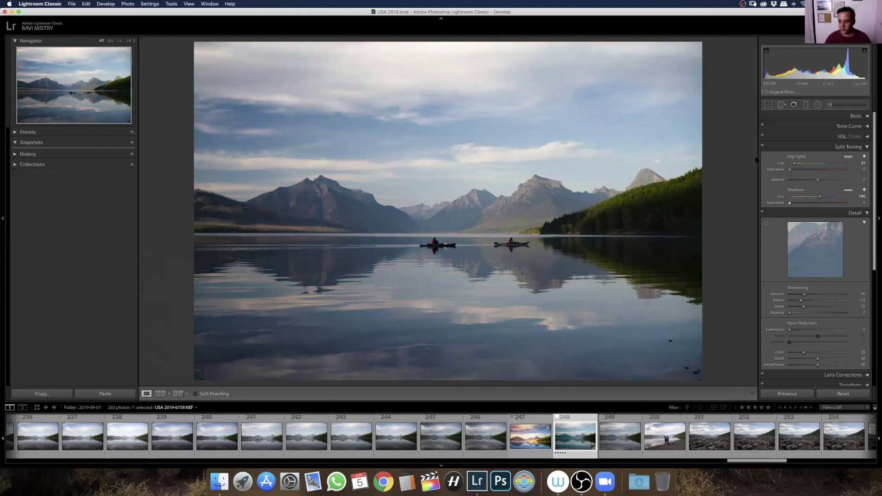
click(867, 147)
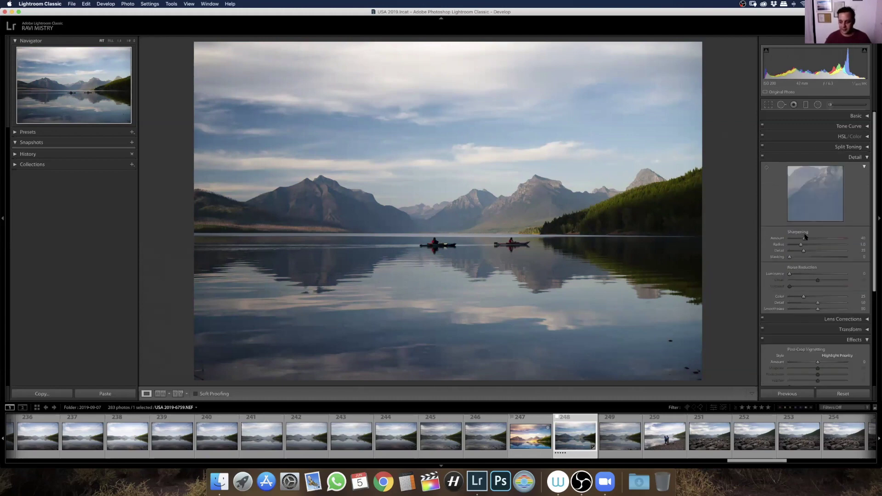
Set the sharpening amount to 0 while viewing the mountains and kayakers up close
scroll(781, 178, down, 3)
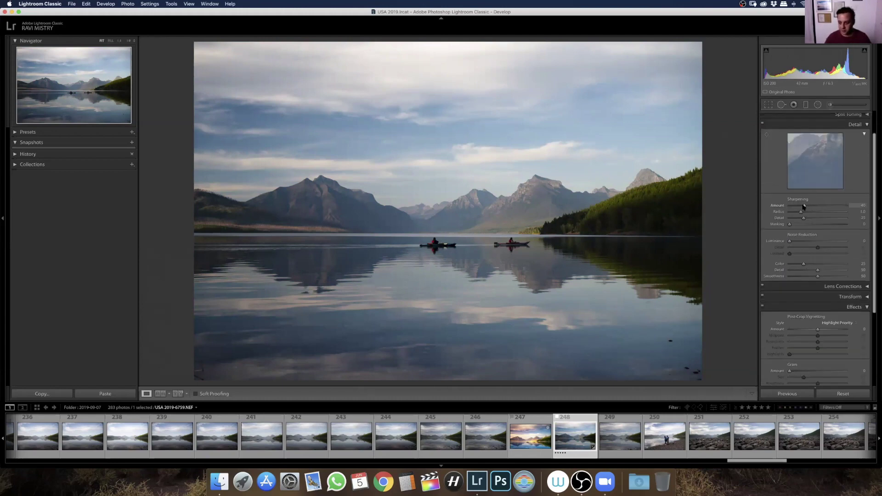
click(546, 191)
drag(817, 205, 809, 206)
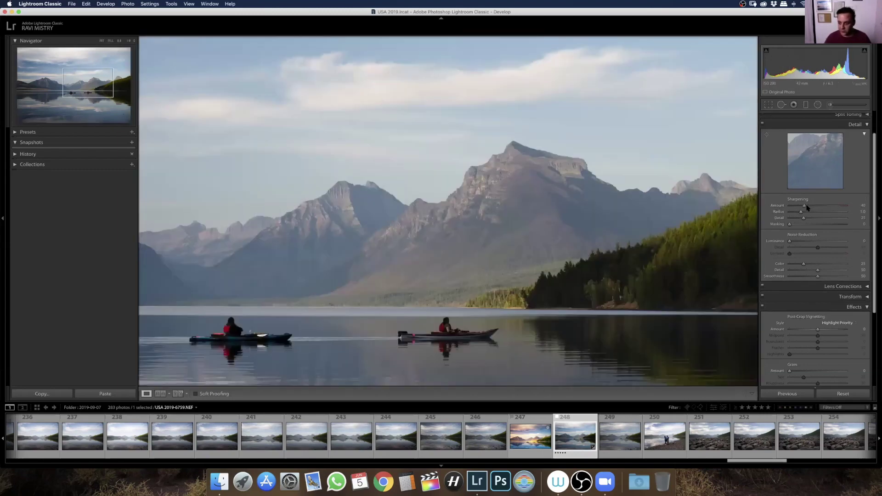
drag(804, 207, 767, 208)
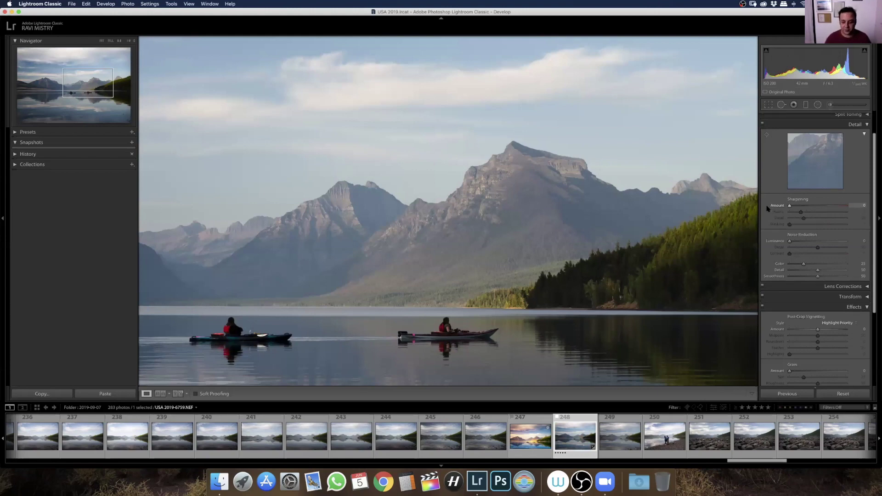
Try a sharpening amount of 87 on the mountains, and lower it to 75 while viewing the grayscale preview
double_click(785, 207)
drag(824, 206, 822, 206)
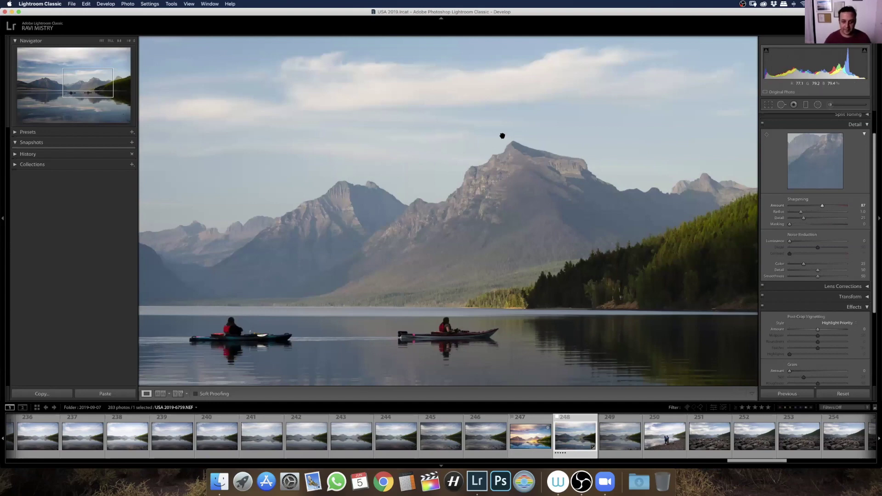
drag(502, 136, 501, 160)
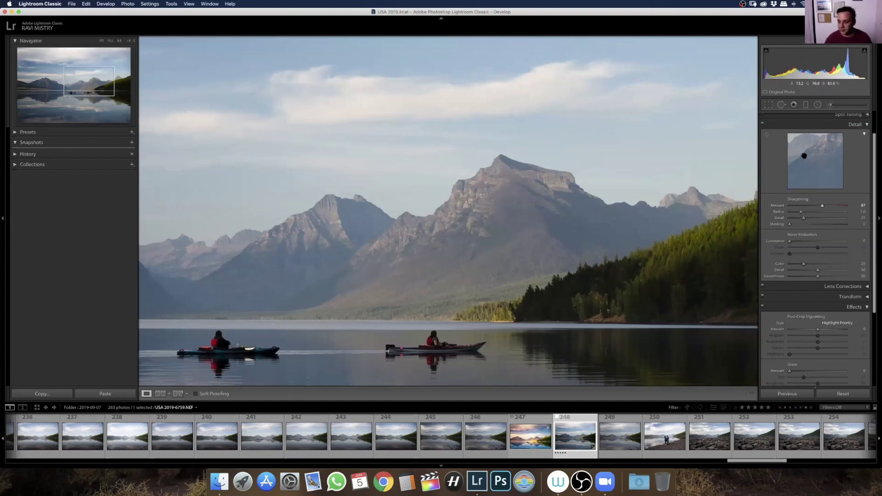
alt+drag(822, 206, 805, 207)
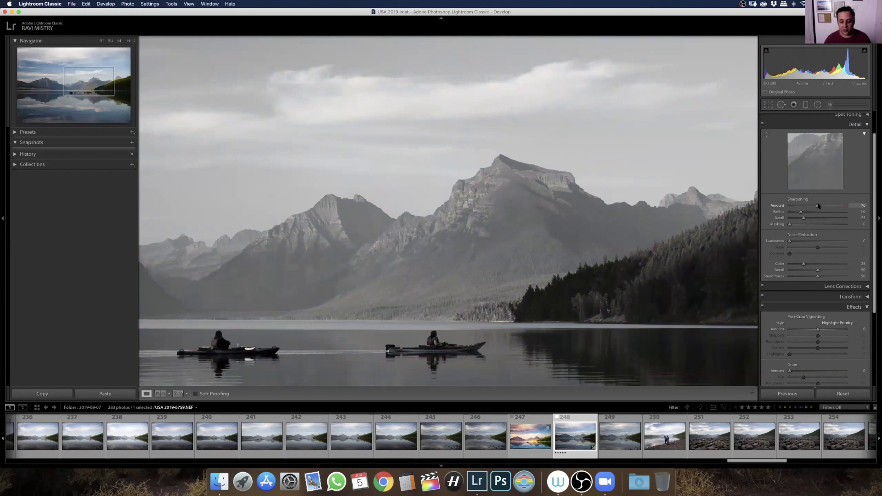
Try a sharpening radius of 1.7 and 1.4, and restore the radius to 1.0 and the amount to 40
alt+drag(795, 214, 817, 212)
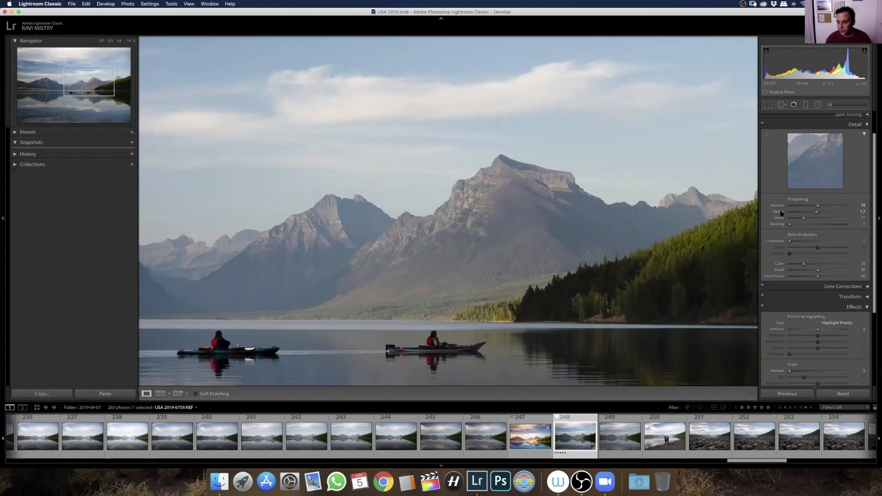
click(799, 211)
drag(803, 214, 807, 215)
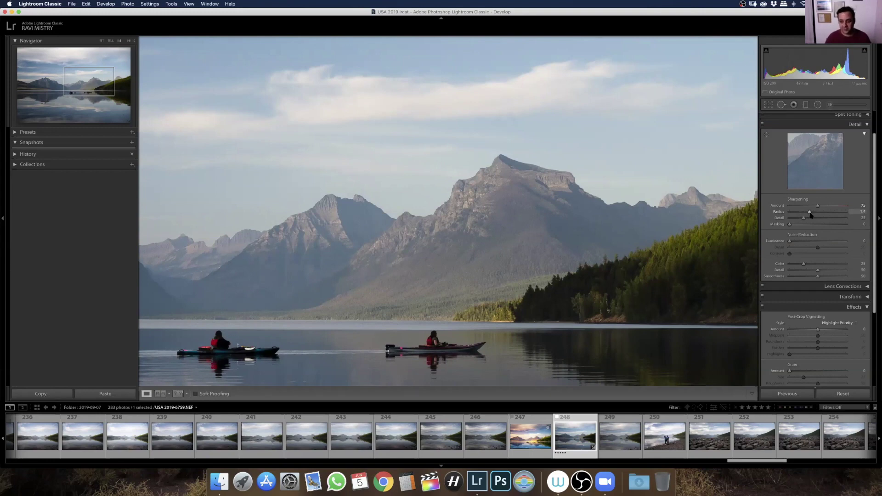
double_click(780, 214)
drag(818, 206, 806, 209)
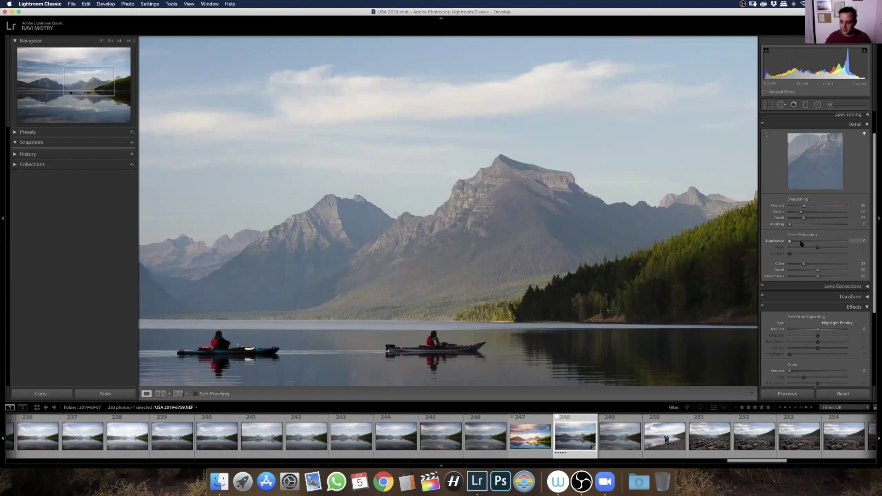
Try noise reduction with luminance 31, detail 46 and contrast 63, and reset the luminance to 0
mouse_move(790, 242)
mouse_down()
mouse_move(821, 241)
mouse_move(807, 241)
mouse_up()
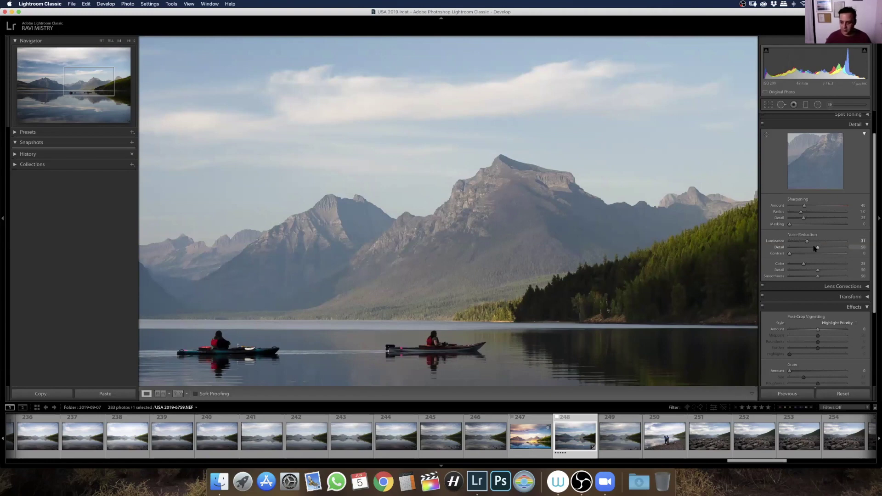
alt+click(801, 248)
drag(831, 250, 815, 249)
click(819, 255)
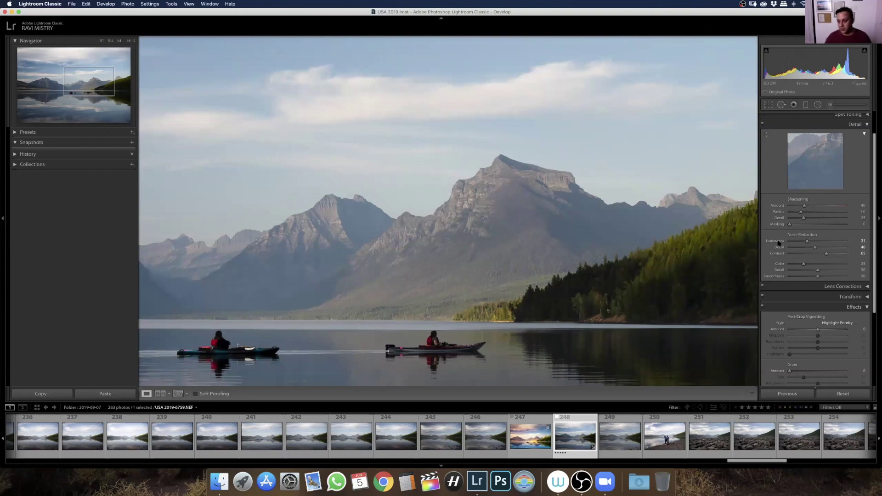
double_click(780, 244)
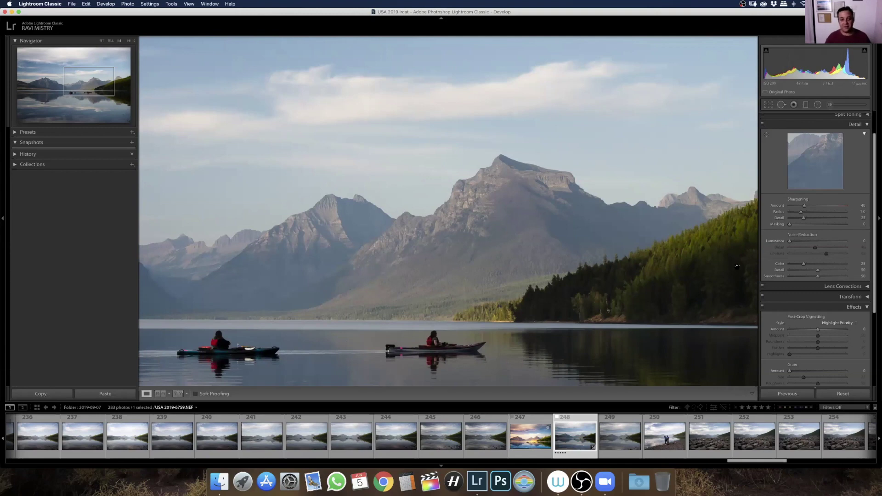
Try a color noise reduction of 76 while viewing the forested shoreline, and reset it to 25
drag(610, 274, 641, 257)
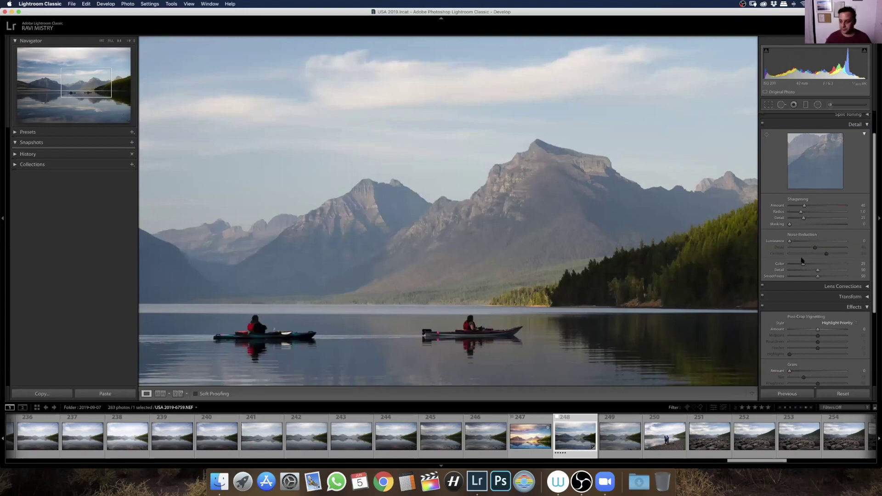
click(835, 268)
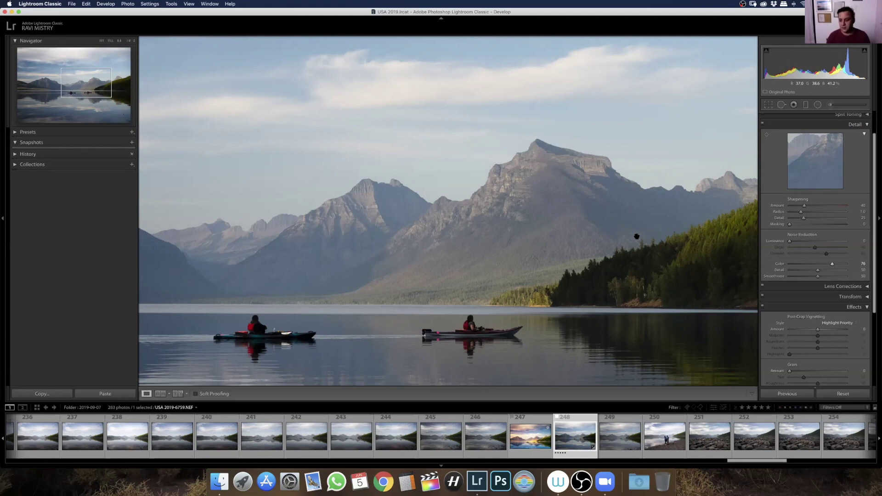
double_click(780, 265)
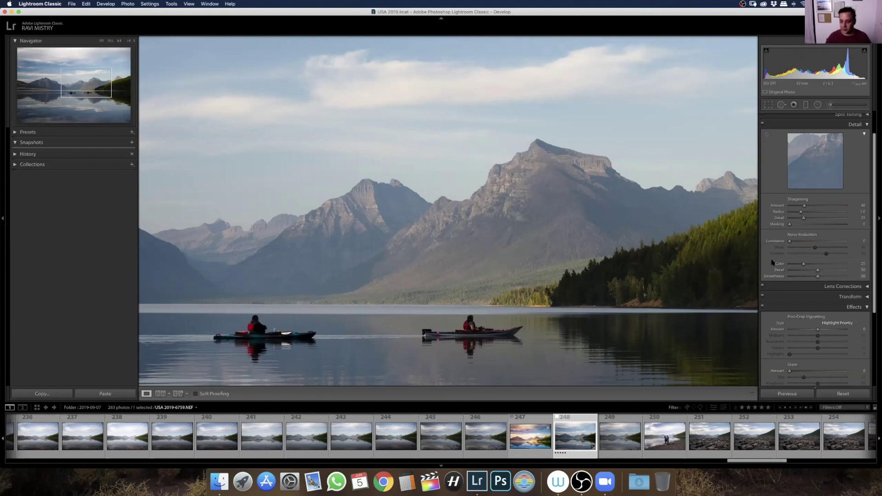
Try lens profile corrections with the make set to Nikon, and turn them off, leaving Remove Chromatic Aberration enabled
scroll(769, 272, down, 3)
scroll(769, 273, up, 5)
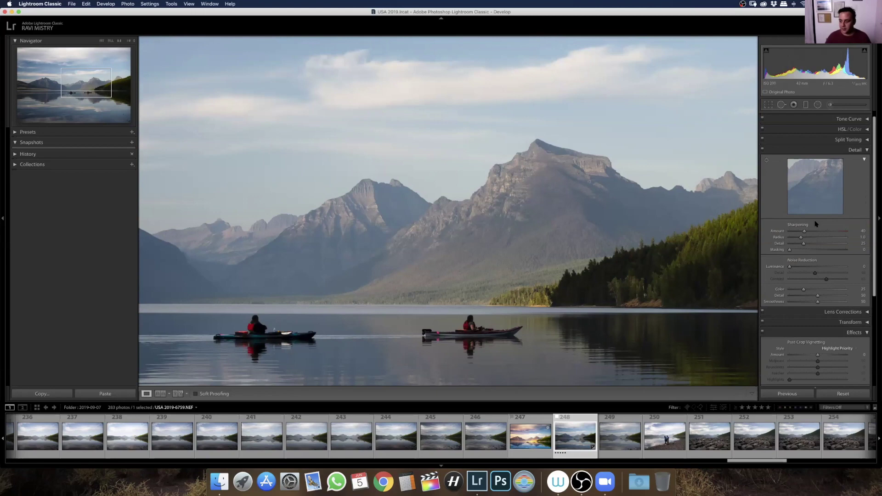
click(868, 150)
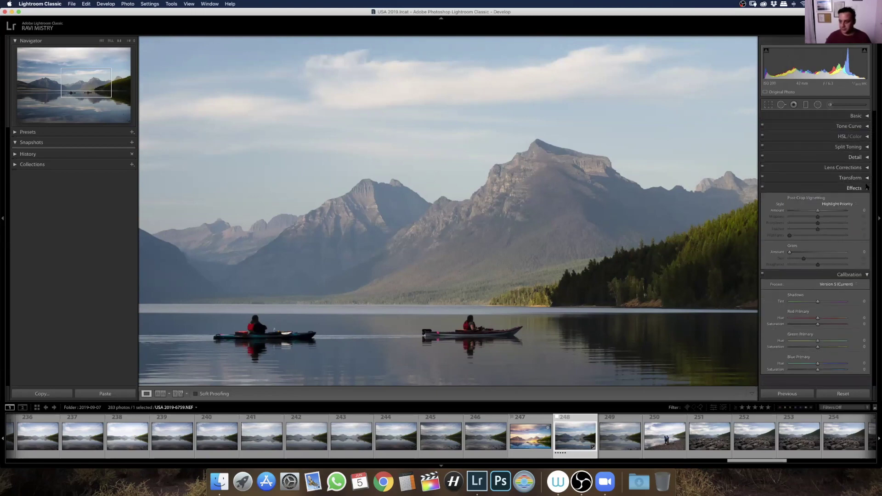
click(867, 167)
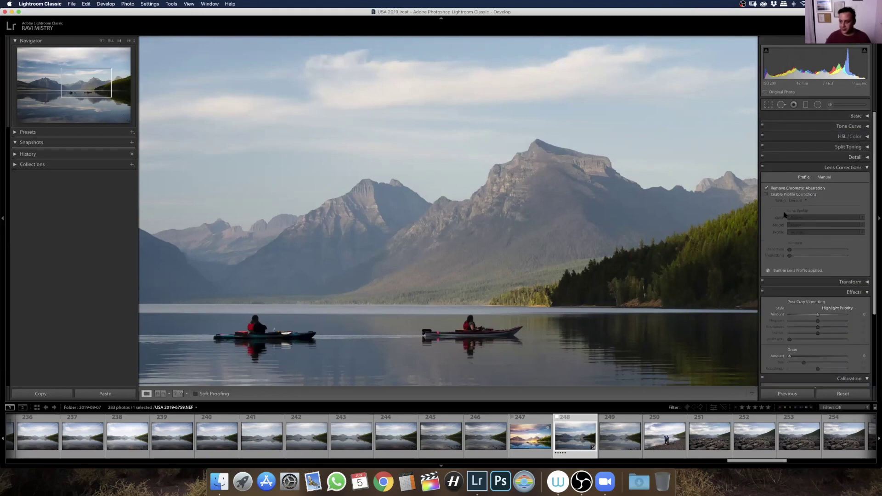
click(767, 194)
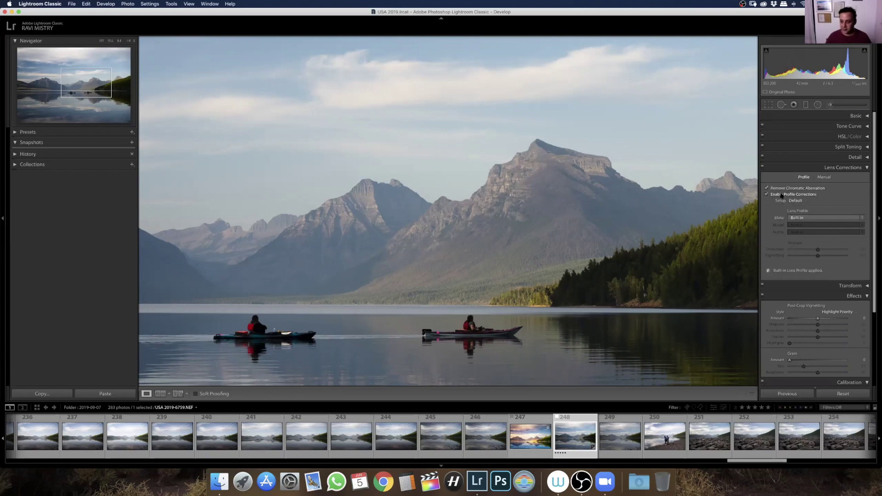
click(607, 227)
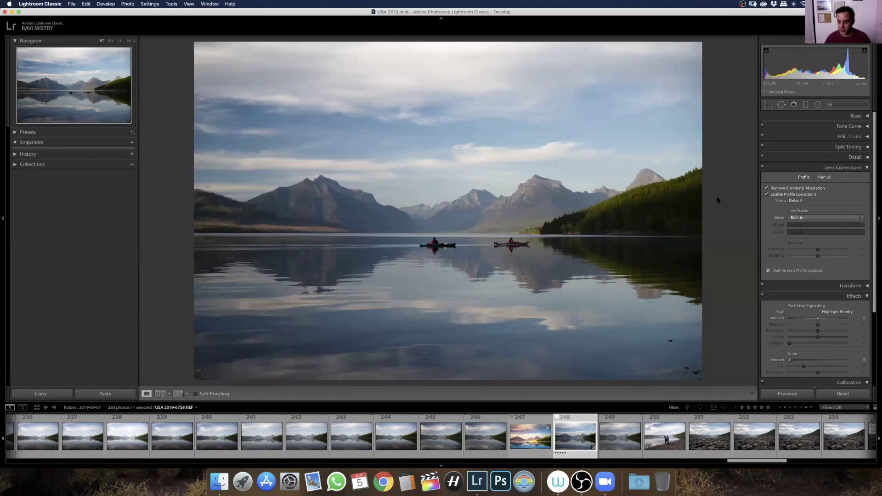
click(798, 217)
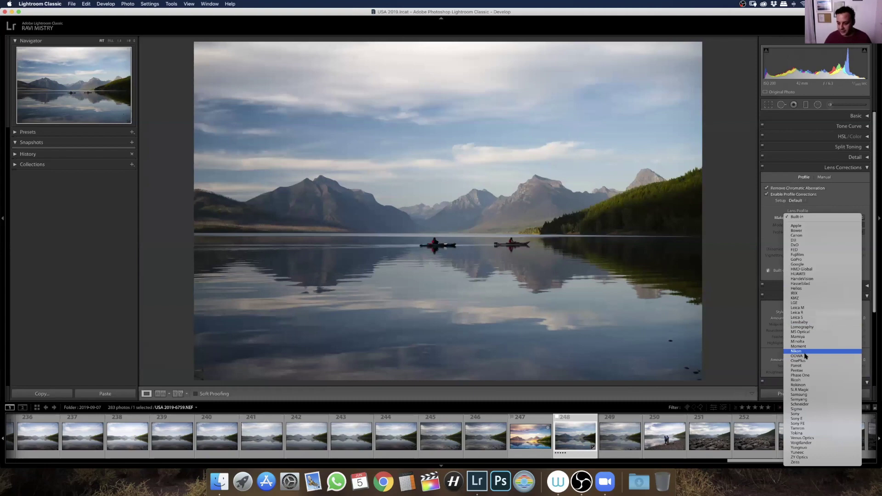
key(Return)
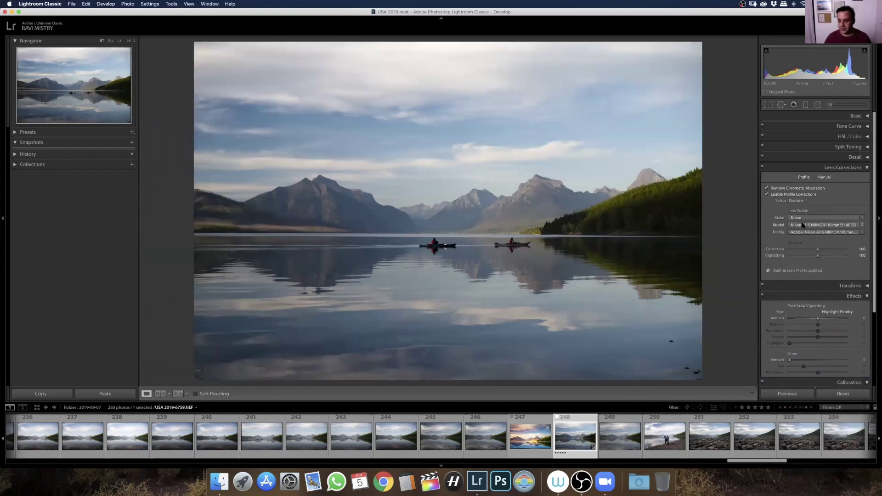
click(780, 196)
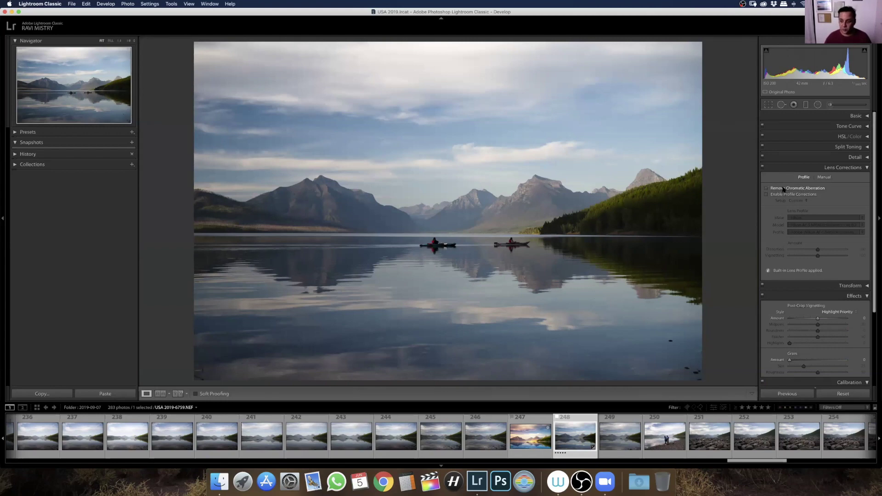
click(816, 189)
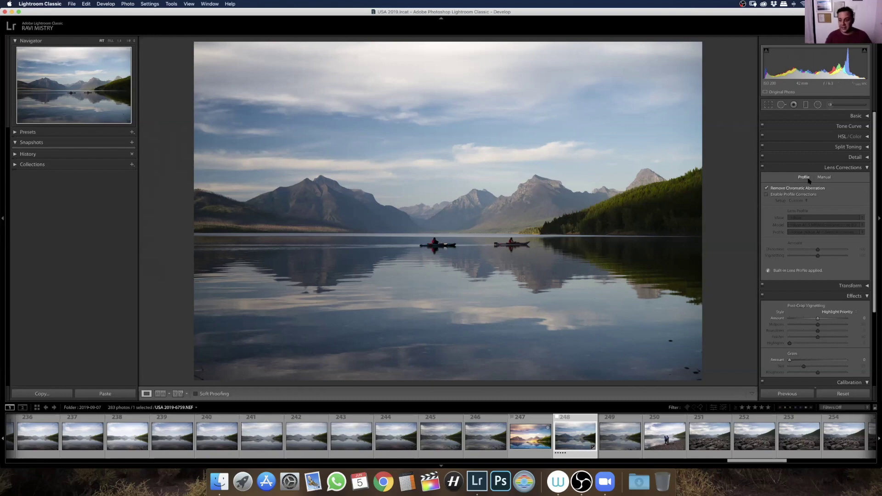
Try a positive manual lens distortion amount, enable Constrain Crop for the lens correction, and reset the distortion to 0
click(825, 178)
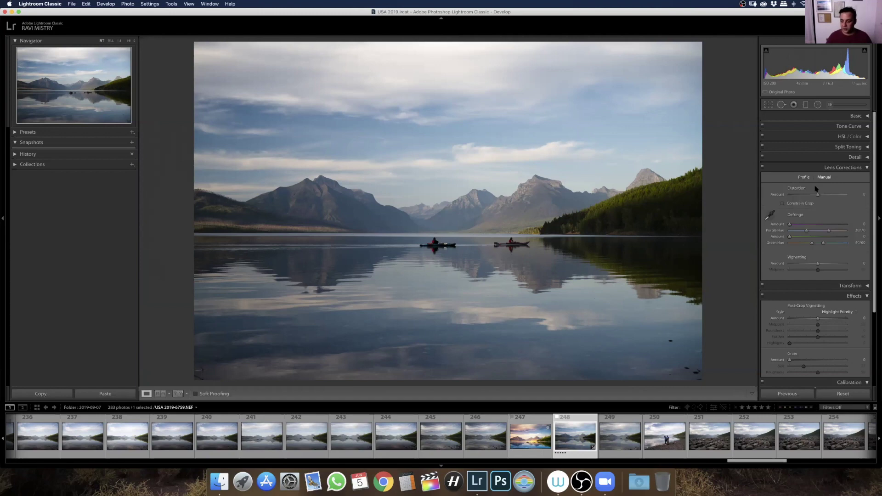
mouse_move(818, 196)
mouse_down()
mouse_move(804, 197)
mouse_move(834, 195)
mouse_up()
click(782, 203)
double_click(783, 195)
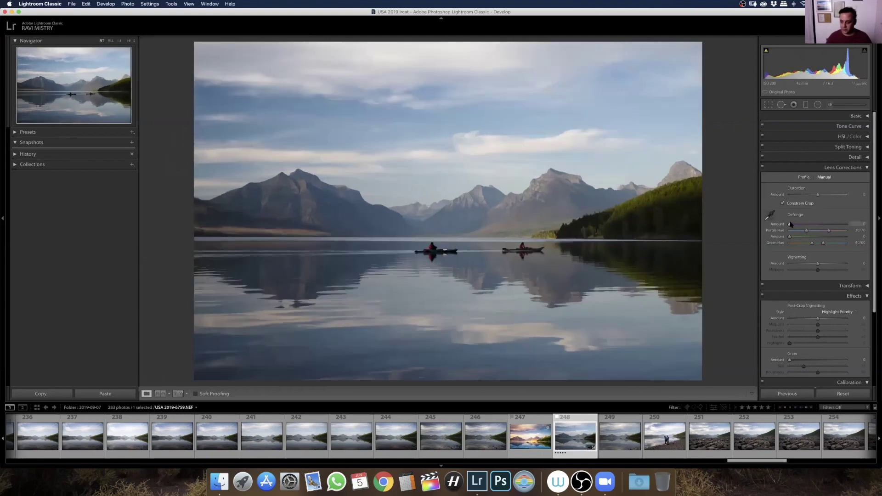
Try the purple Defringe amount in the manual lens corrections, and examine the mountain edges up close
click(818, 226)
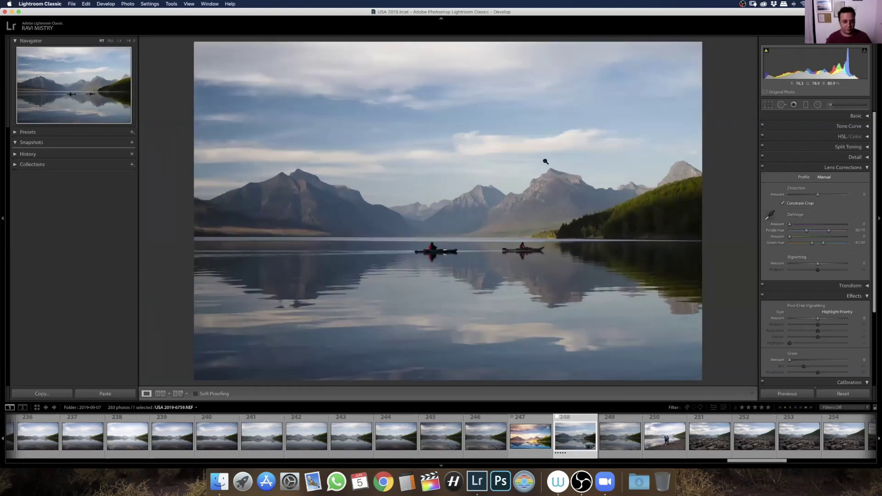
click(532, 190)
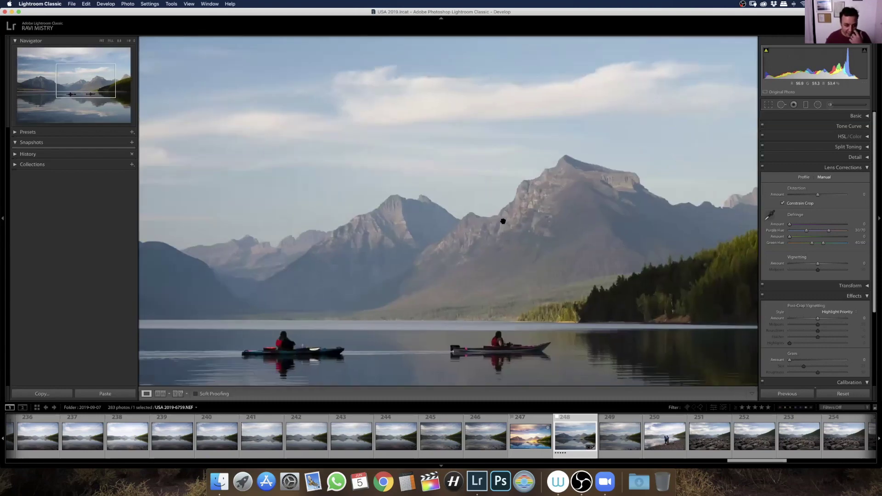
click(503, 233)
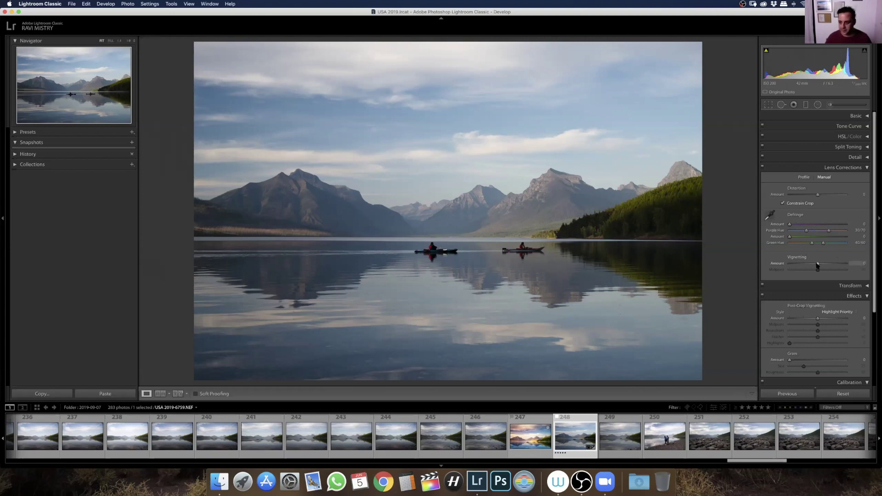
Try a negative lens vignetting amount to darken or lighten the photo's corners, reset it, and close the lens corrections
mouse_move(794, 268)
mouse_down()
mouse_move(784, 267)
mouse_move(802, 267)
mouse_up()
double_click(802, 265)
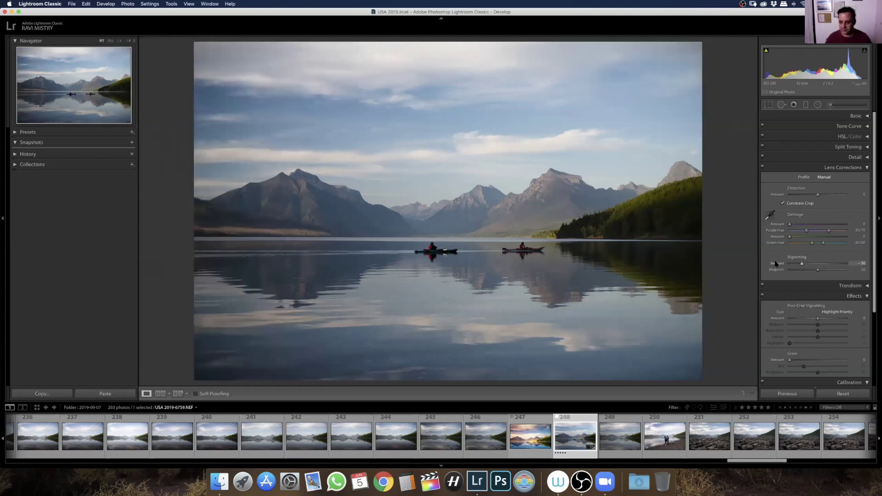
click(804, 177)
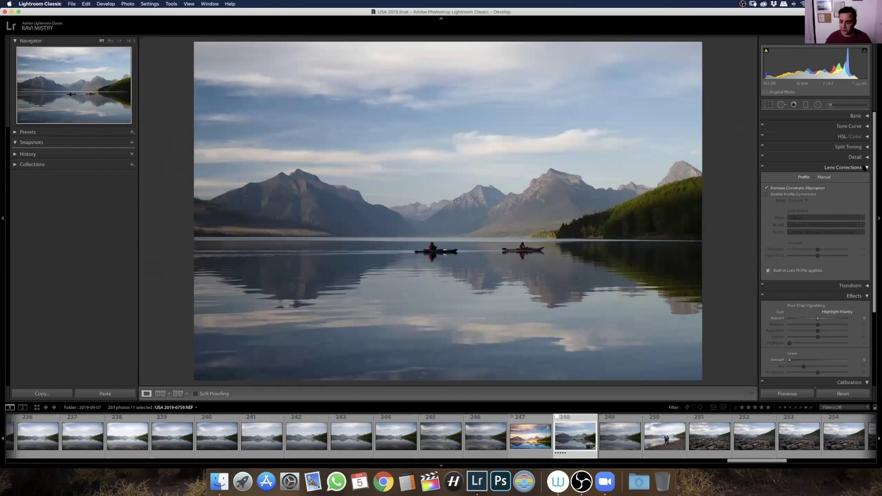
click(864, 167)
Try a vertical transform of -22 with a horizontal transform of -32 and +26, and reset both to 0
click(855, 178)
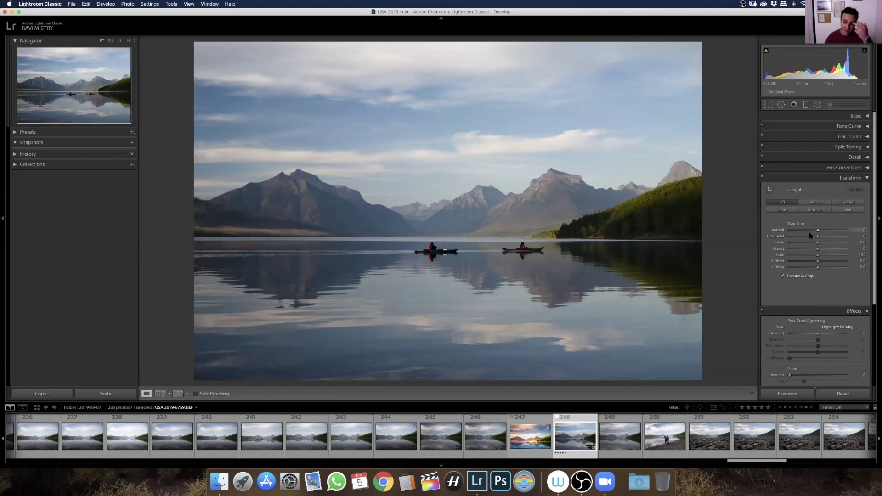
drag(817, 230, 807, 237)
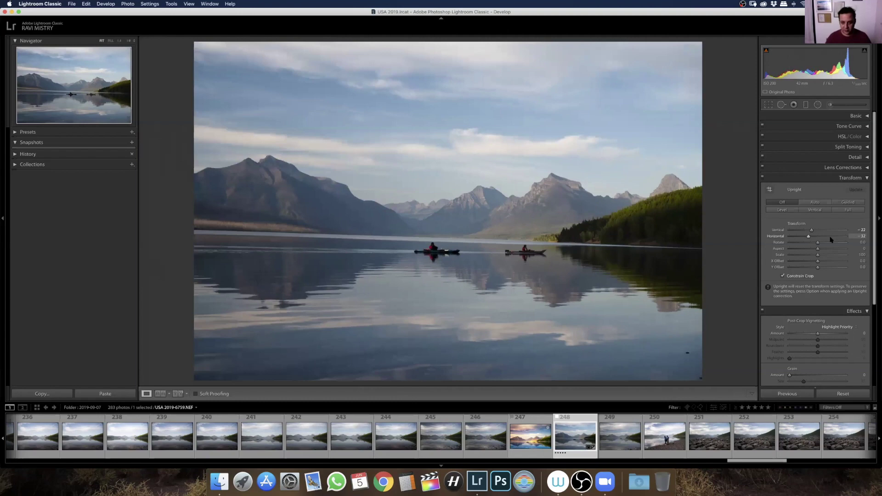
click(832, 239)
drag(832, 240, 825, 237)
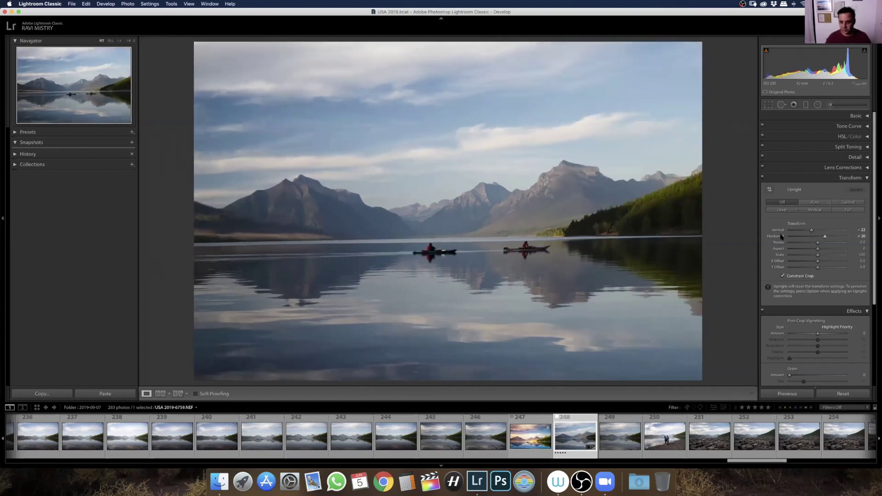
double_click(779, 230)
double_click(776, 236)
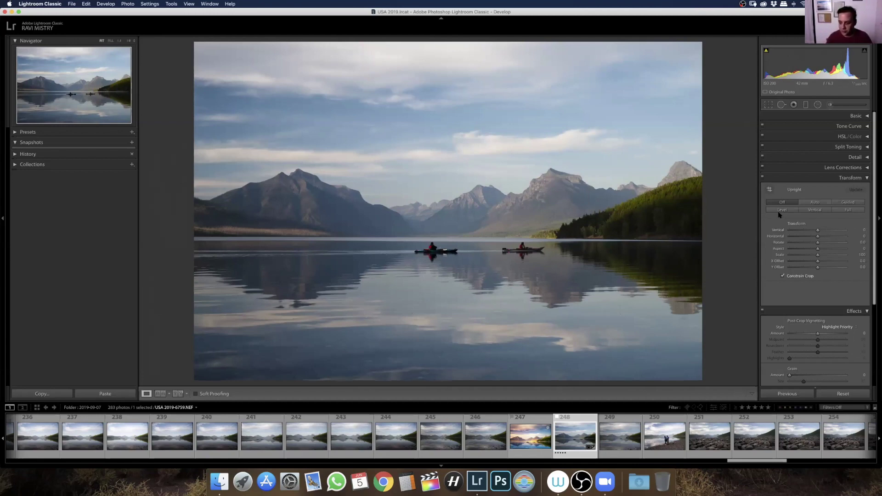
Transform the photo with vertical -19, scale 91 and aspect +25
drag(817, 231, 813, 230)
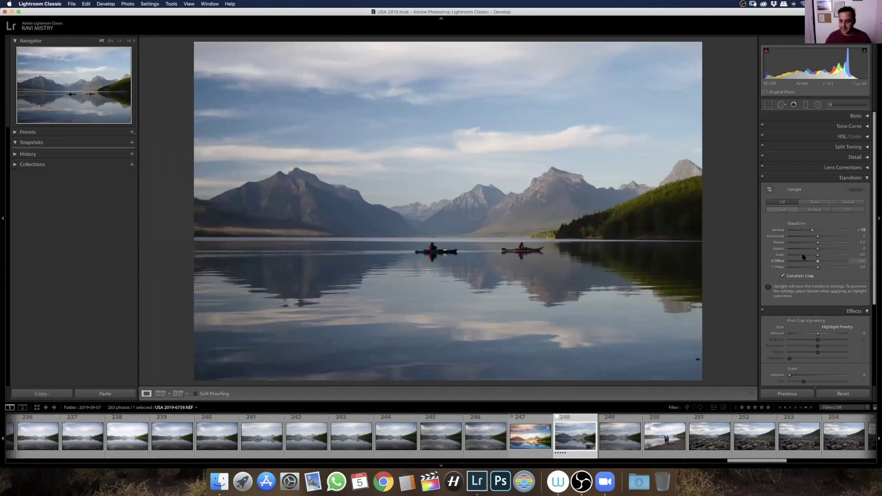
drag(815, 256, 811, 258)
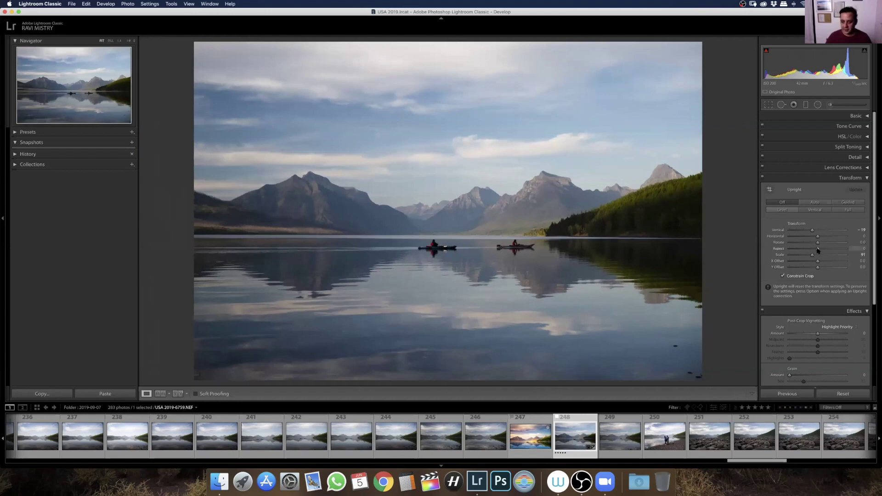
drag(818, 249, 810, 248)
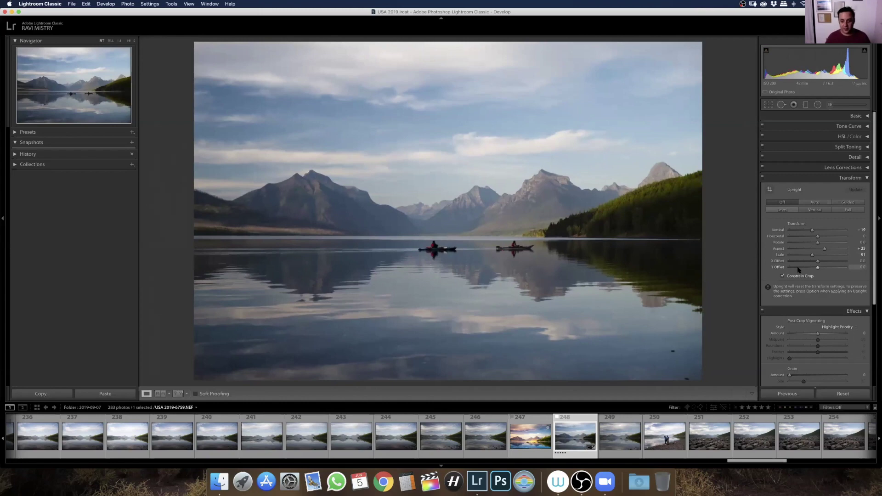
Undo the aspect change in the photo's transform
key(super+z)
key(super+z)
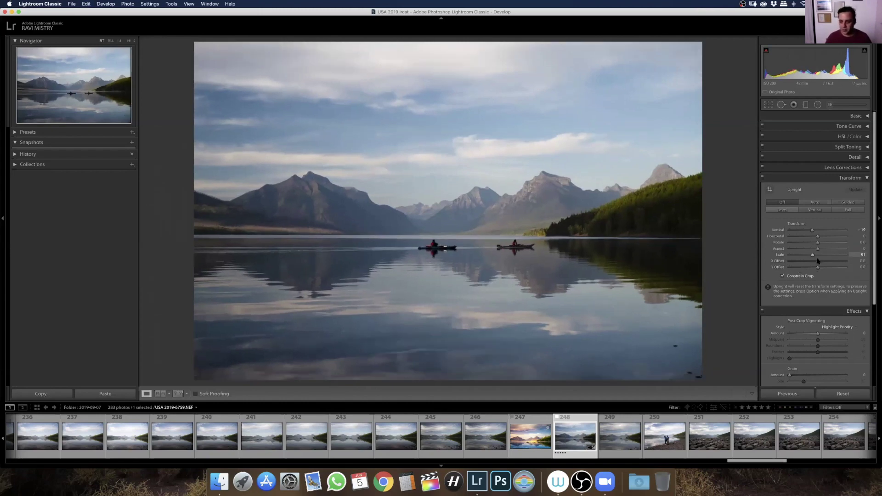
Try an X offset of +4.7 and a Y offset of -24.7, undo both, and close the transform adjustments
drag(816, 263, 810, 265)
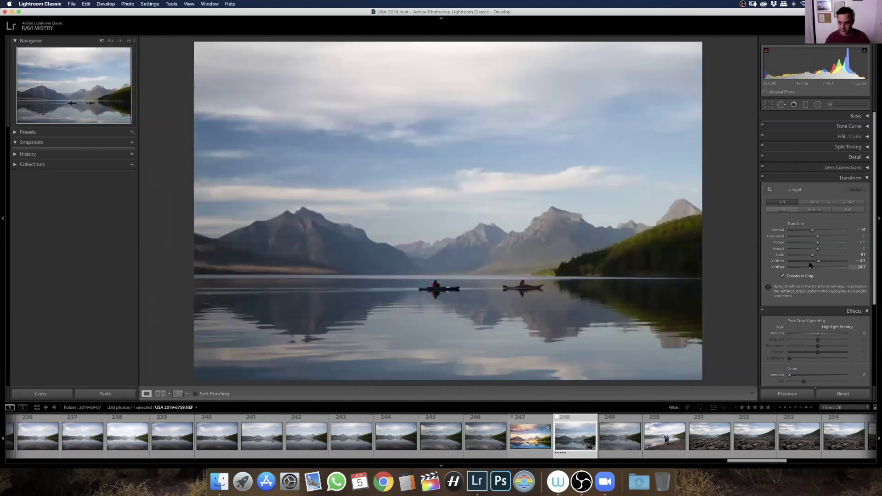
key(super+z)
key(super+z)
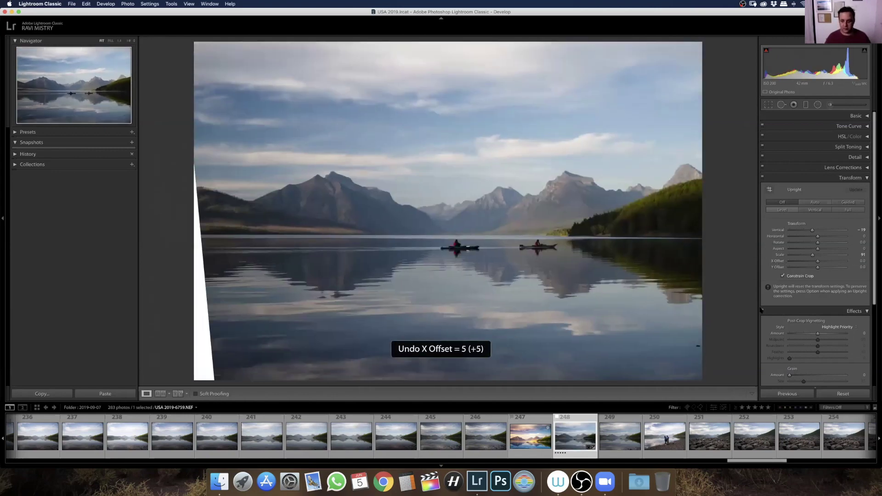
click(855, 179)
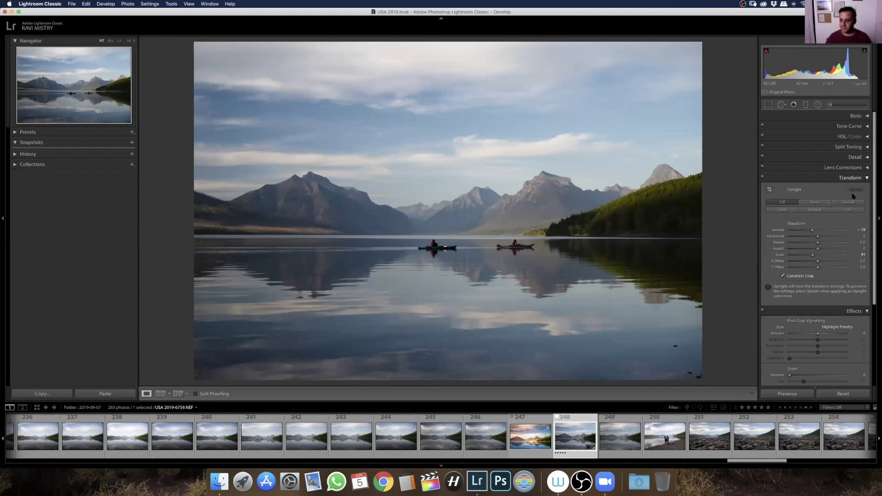
click(850, 178)
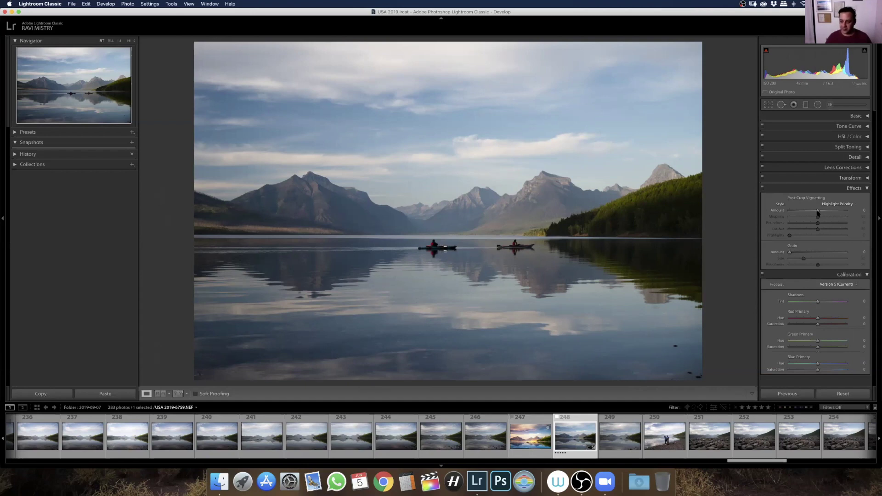
Try a post-crop vignetting amount of +13 with a tighter crop around the large mountain and the nearest kayak
mouse_move(817, 211)
mouse_down()
mouse_move(811, 211)
mouse_move(821, 211)
mouse_up()
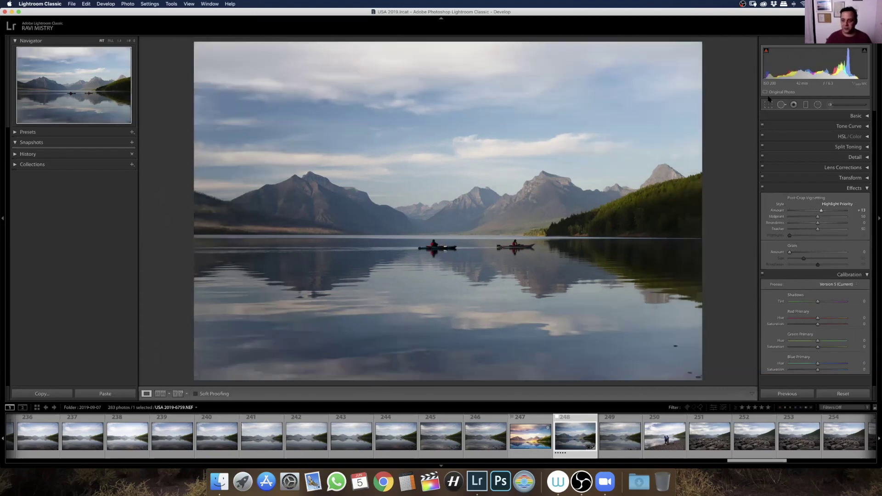
key(r)
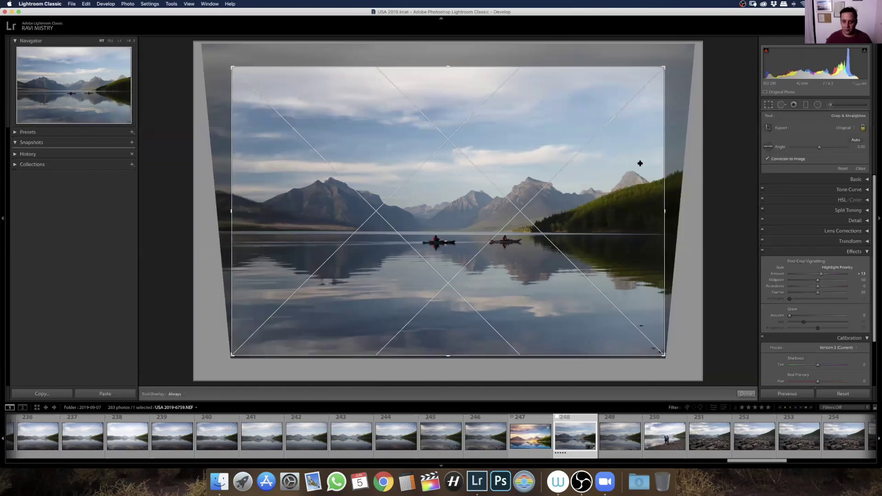
key(r)
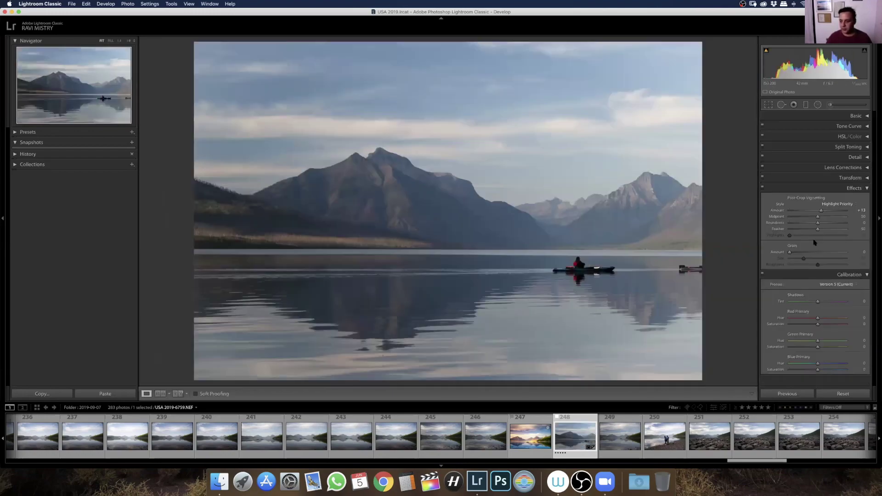
Try a post-crop vignetting amount of -31, undo it along with the tighter crop, and reset the vignetting amount to 0
drag(821, 210, 807, 211)
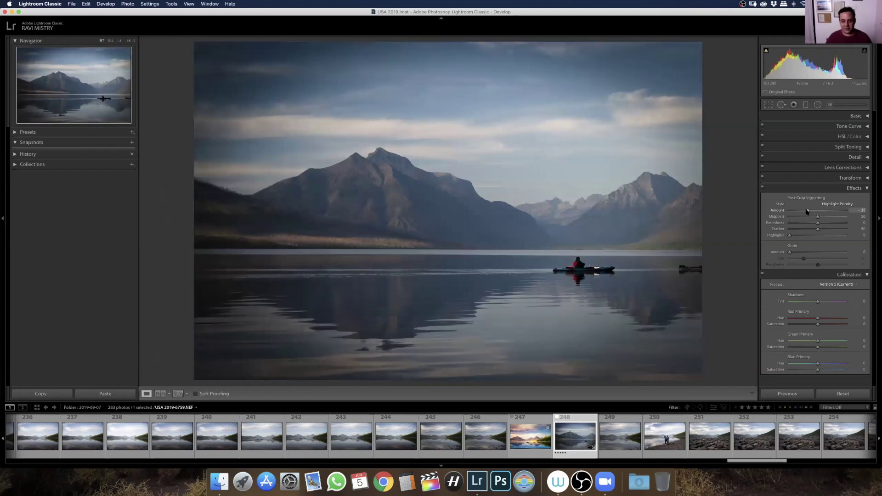
drag(807, 211, 810, 208)
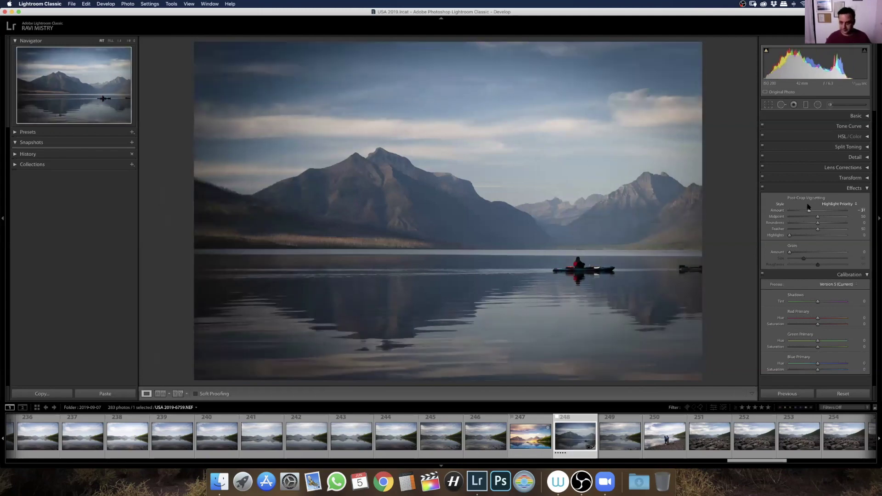
key(super+z)
key(super+z)
key(super+z)
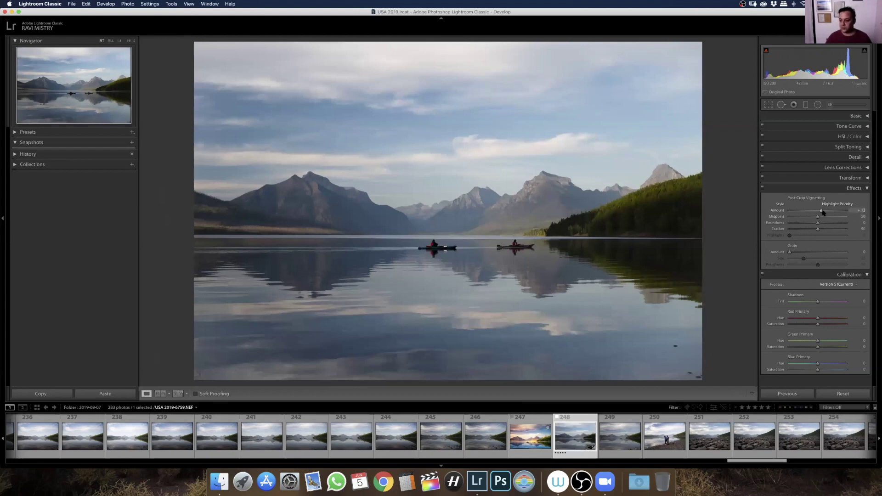
double_click(783, 212)
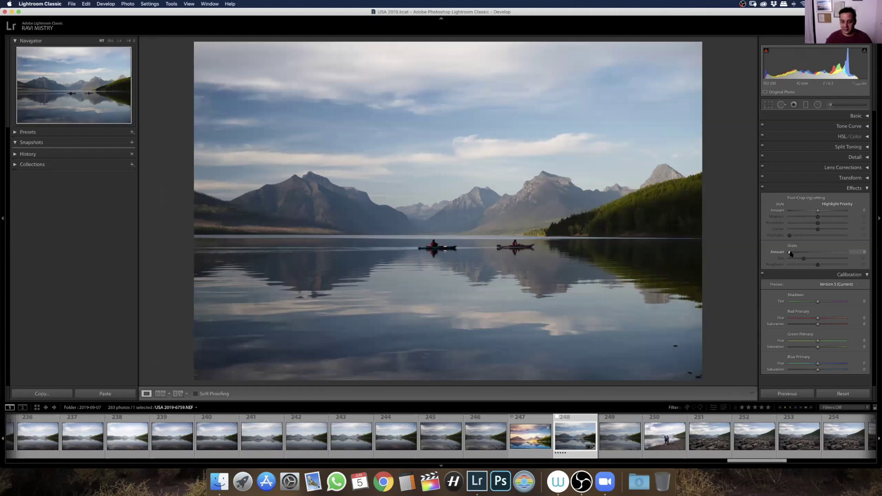
Try film grain with amount 26, size 41 and roughness 80 at close zoom, undo the grain changes, and close the effects
text(25)
key(Return)
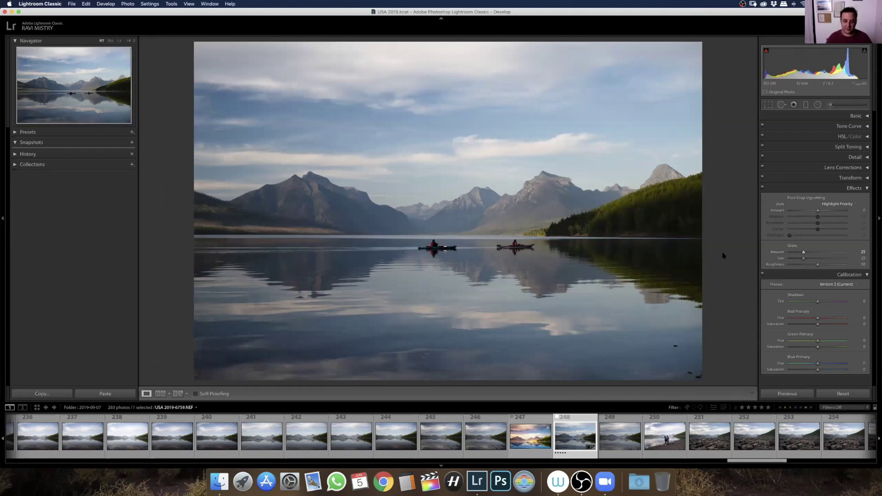
click(526, 169)
mouse_move(803, 252)
mouse_down()
mouse_move(784, 255)
mouse_move(804, 252)
mouse_up()
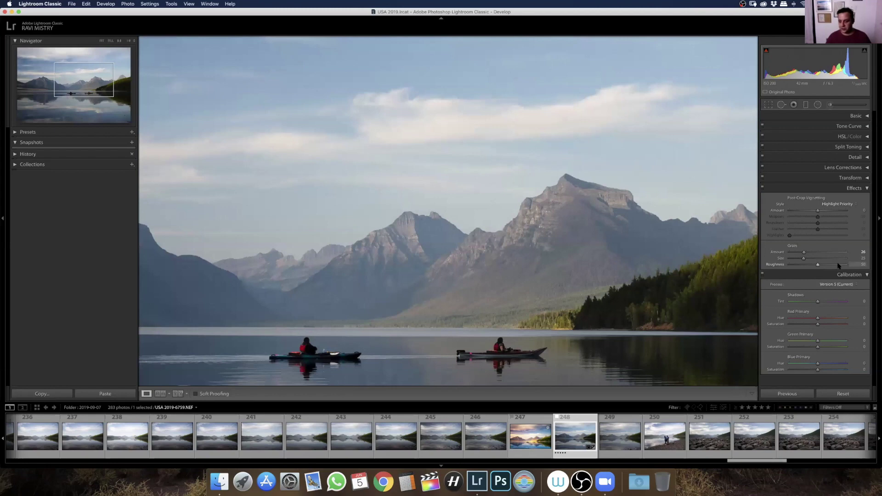
click(802, 264)
key(super+z)
key(super+z)
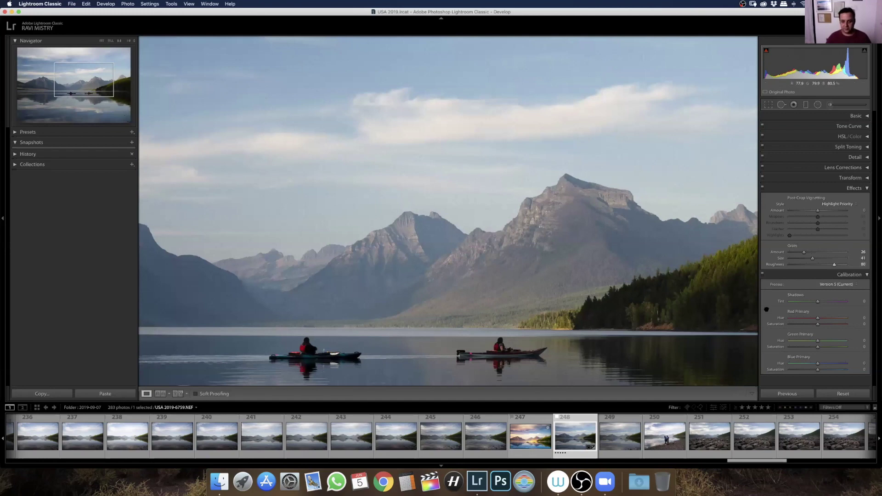
click(679, 243)
key(z)
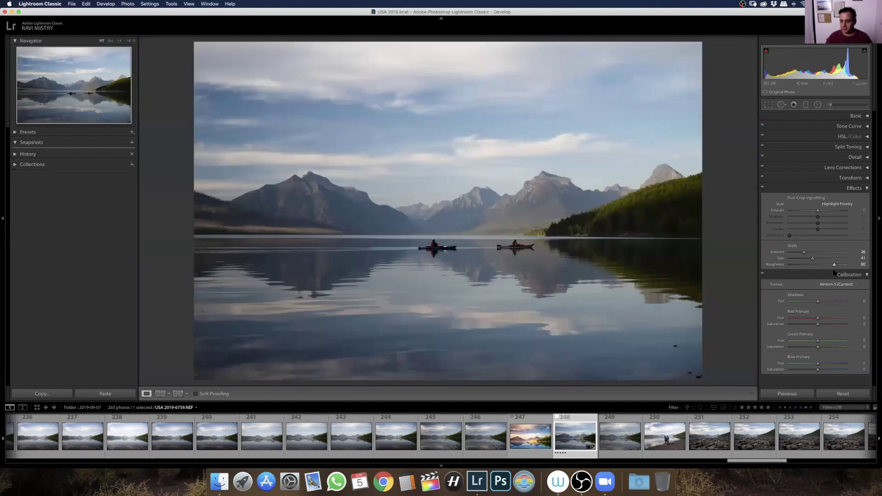
key(super+z)
click(855, 189)
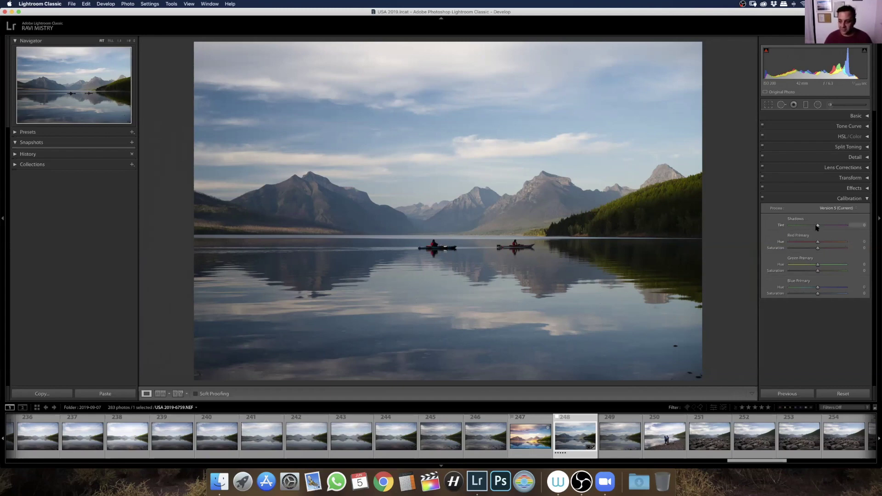
Try a magenta shadows tint and a red primary saturation of +67 in the calibration, resetting both to 0
mouse_move(816, 227)
mouse_down()
mouse_move(781, 233)
mouse_move(852, 232)
mouse_move(783, 234)
mouse_move(828, 225)
mouse_up()
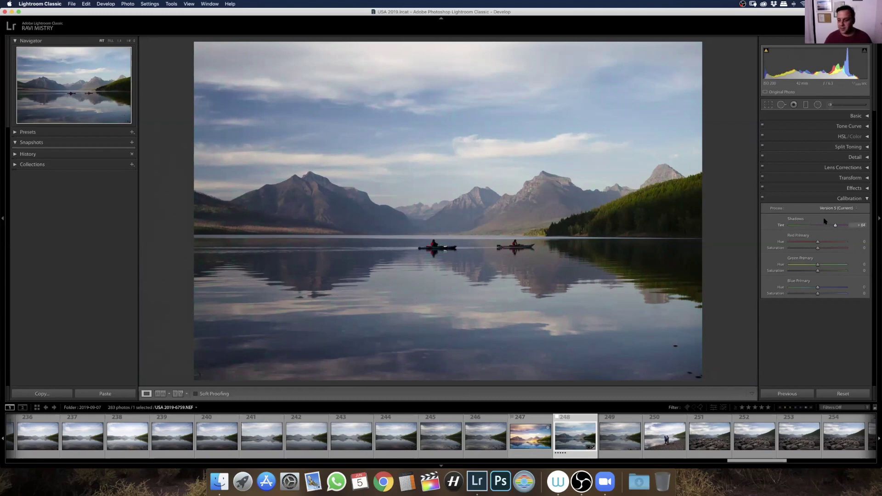
double_click(782, 225)
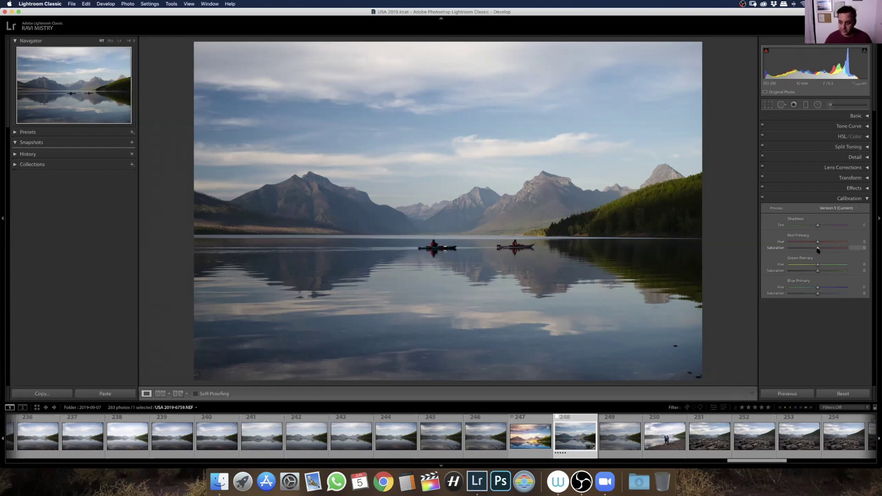
drag(818, 249, 837, 250)
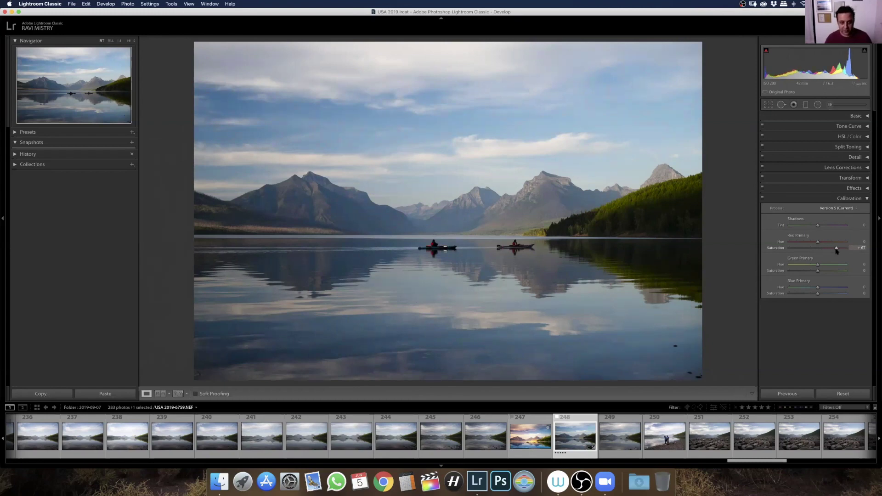
click(480, 205)
drag(479, 206, 397, 336)
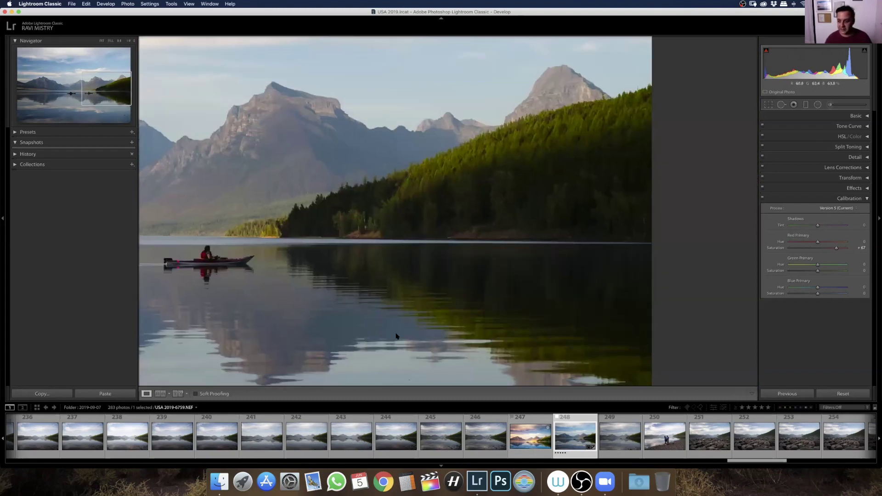
double_click(817, 249)
drag(835, 249, 866, 251)
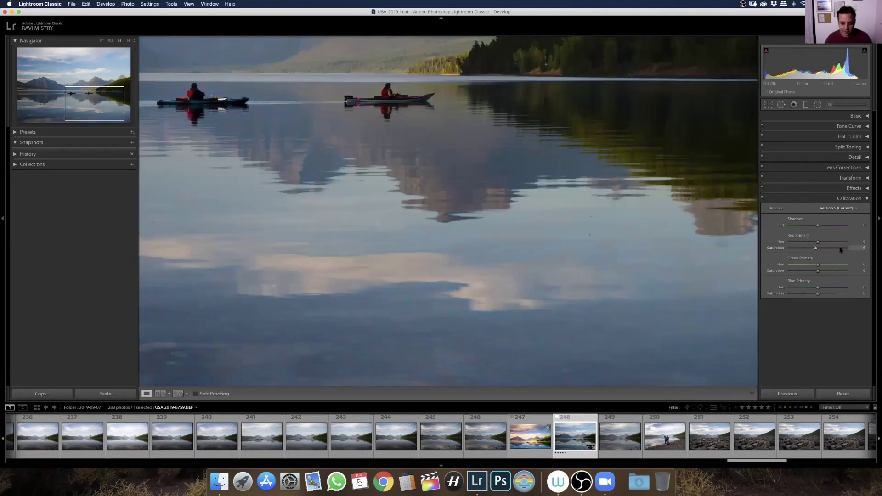
mouse_move(841, 249)
mouse_down()
mouse_move(819, 250)
mouse_move(840, 250)
mouse_up()
double_click(785, 251)
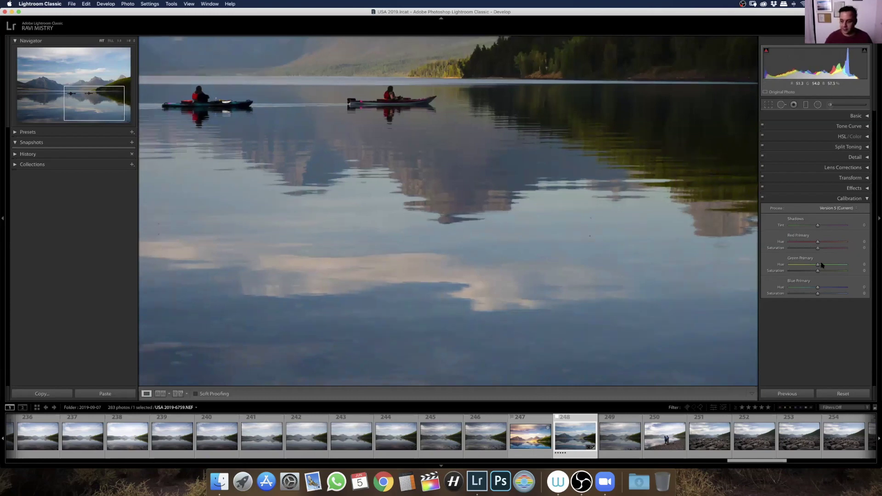
Try a green primary saturation change on the whole photo and reset it to 0
key(z)
mouse_move(828, 274)
mouse_down()
mouse_move(857, 272)
mouse_move(819, 272)
mouse_up()
double_click(777, 271)
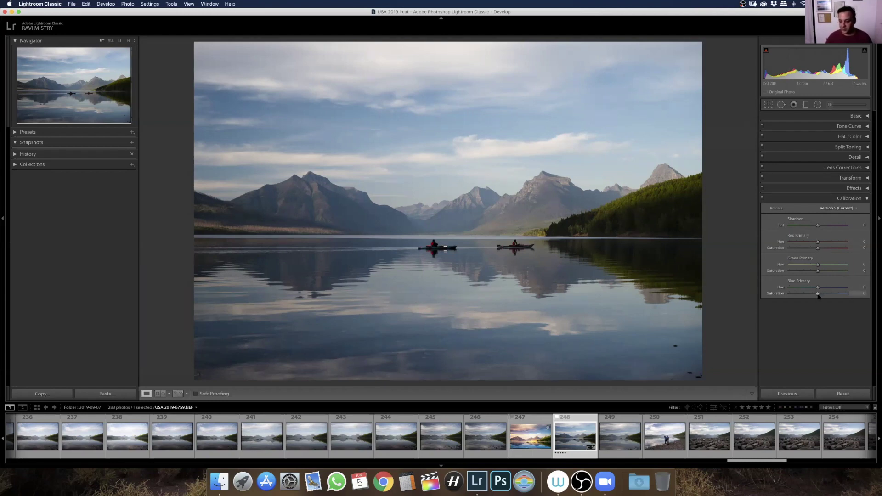
Set the blue primary saturation to +28 and close the calibration adjustments
drag(819, 295, 833, 293)
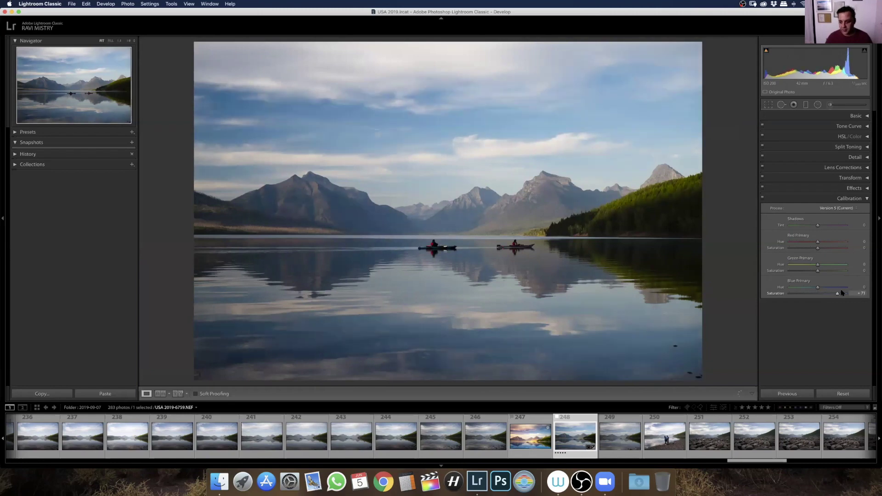
drag(842, 293, 816, 293)
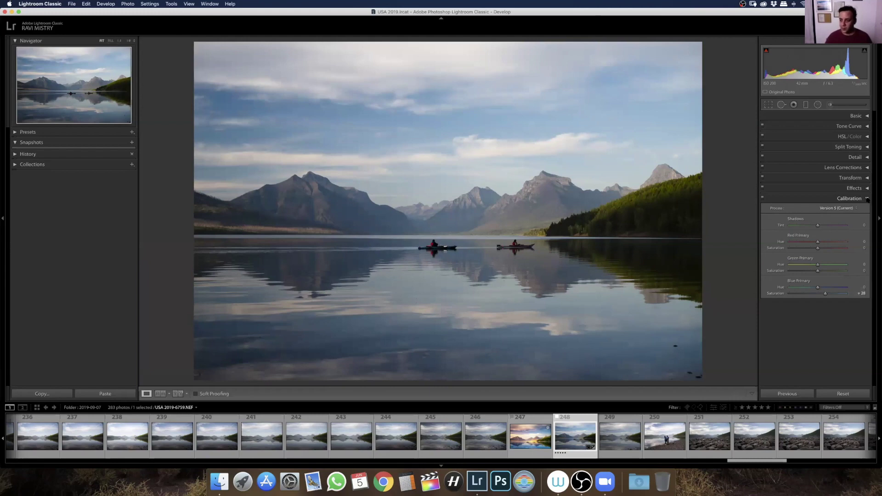
click(850, 197)
Add a slightly tilted graduated filter down over the sky, with exposure lowered to about -0.4 and a warmer temperature
click(855, 116)
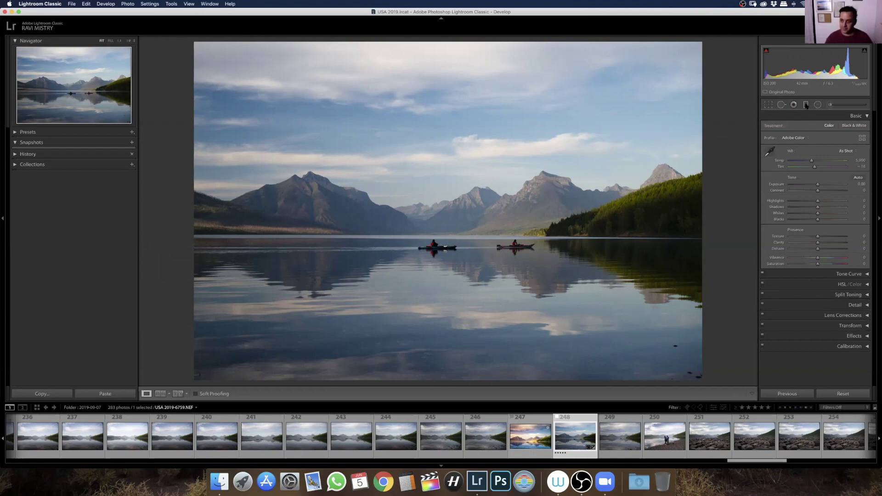
click(806, 105)
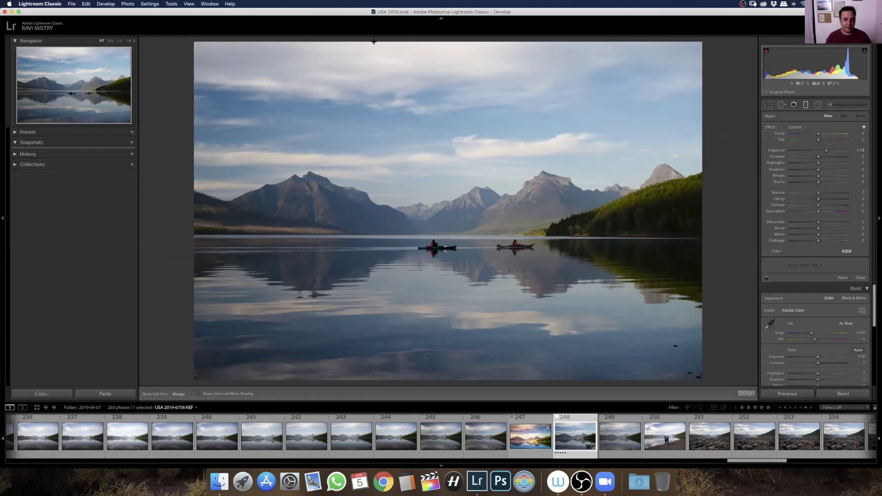
drag(374, 53, 389, 152)
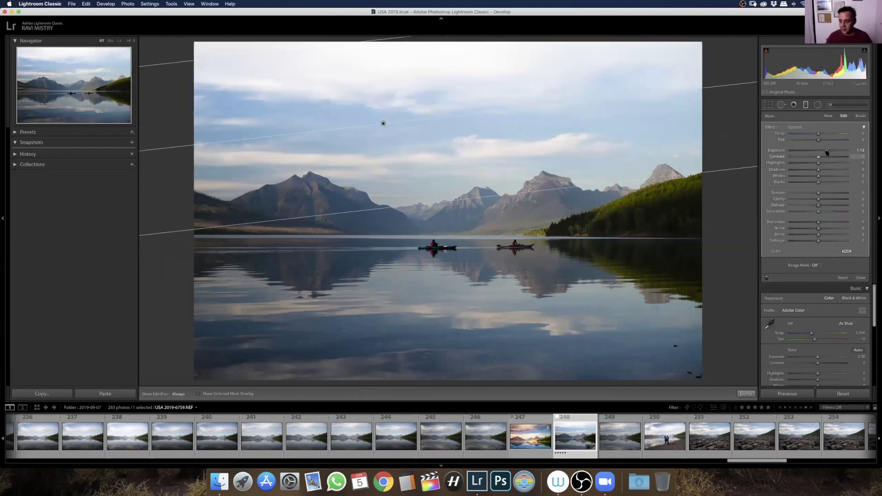
drag(818, 154, 815, 153)
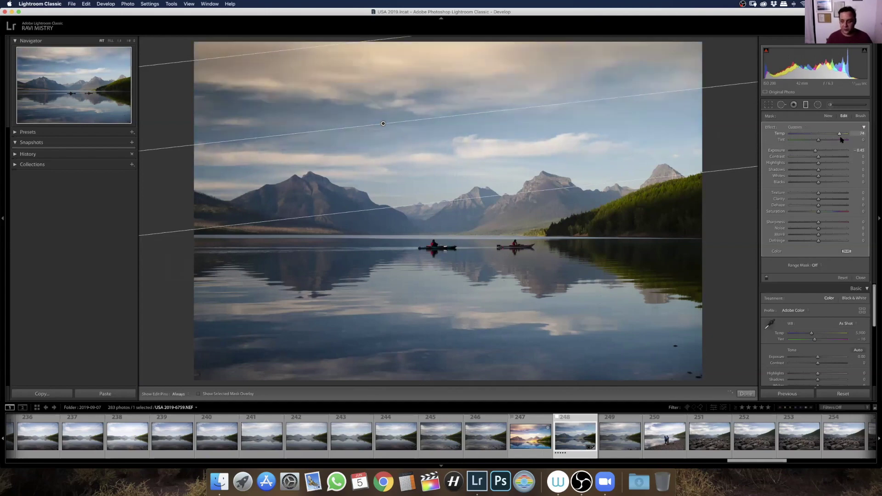
drag(818, 136, 824, 150)
click(805, 106)
Add a second graduated filter from the photo's lower edge up to the shoreline, with exposure 0 and a cooler temperature
click(806, 105)
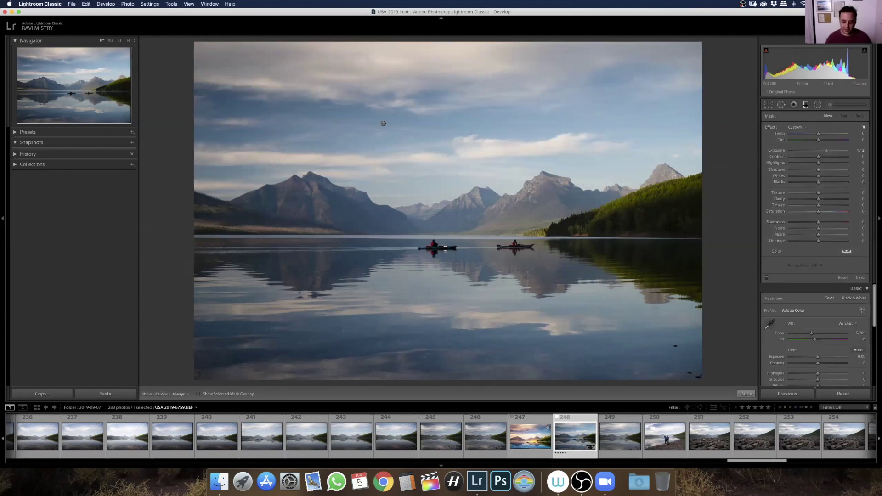
drag(450, 381, 451, 214)
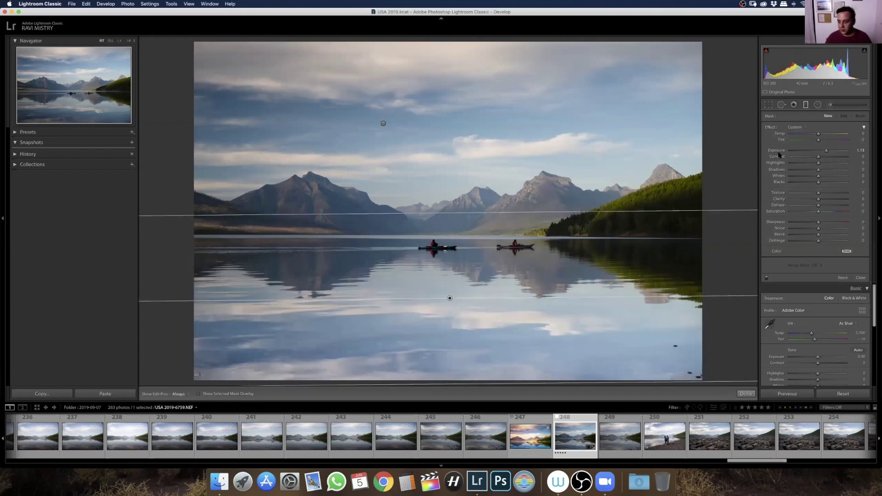
double_click(777, 151)
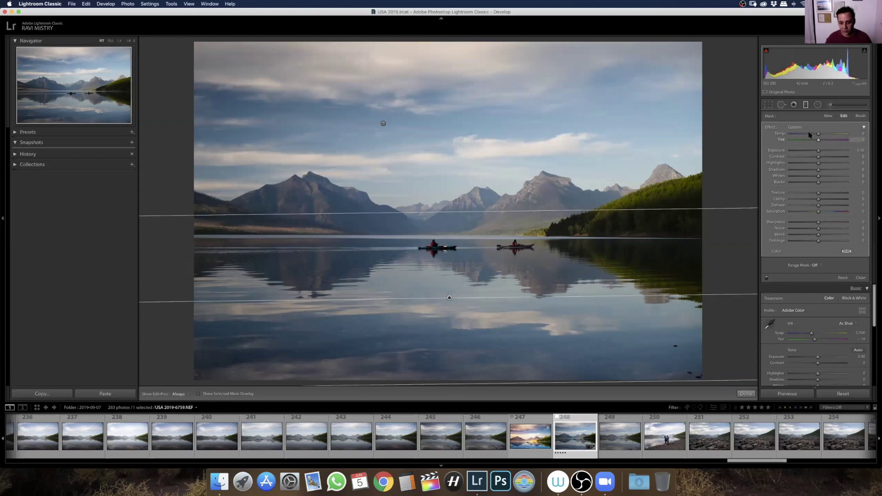
drag(810, 134, 812, 135)
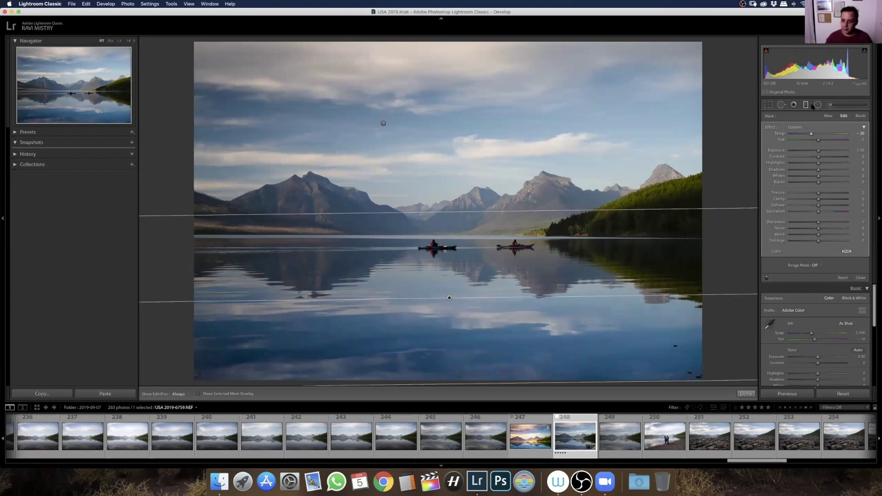
click(809, 106)
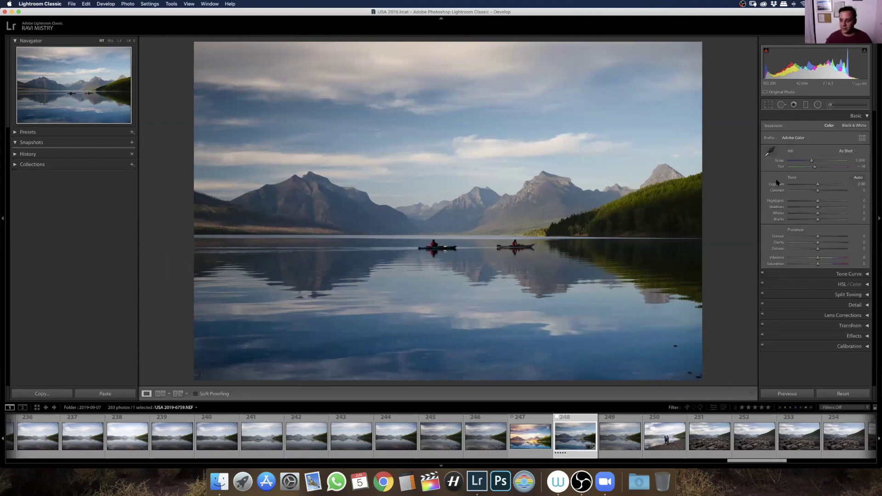
Add an inverted radial filter over the forested hillside at the lake's far shore, set its exposure to 1.57 and widen it slightly
click(818, 106)
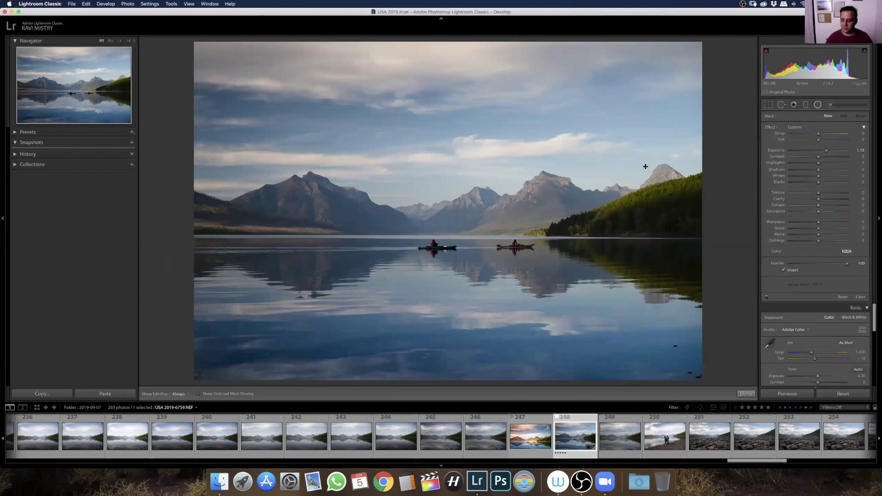
click(784, 271)
click(783, 270)
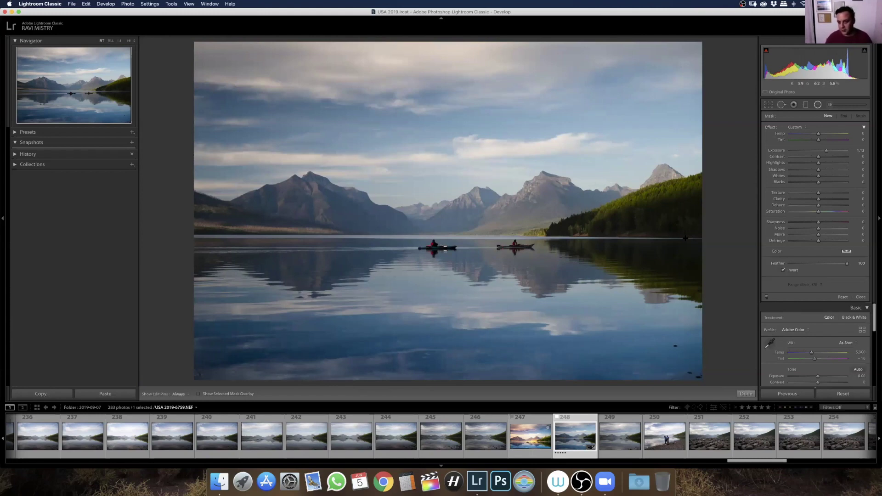
drag(815, 310, 764, 285)
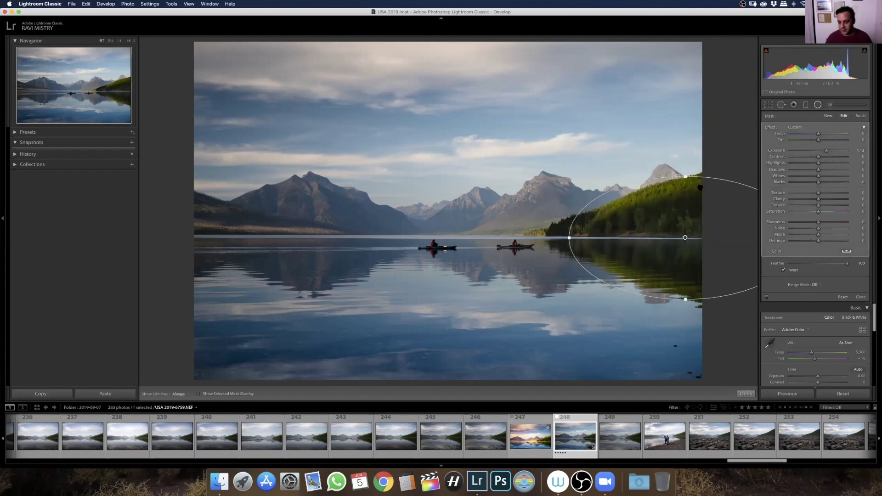
mouse_move(686, 237)
drag(826, 150, 835, 154)
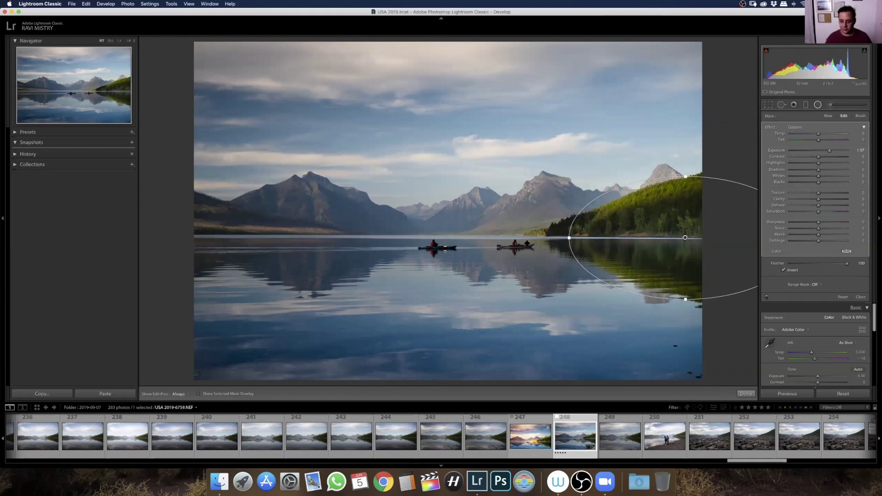
drag(569, 238, 545, 238)
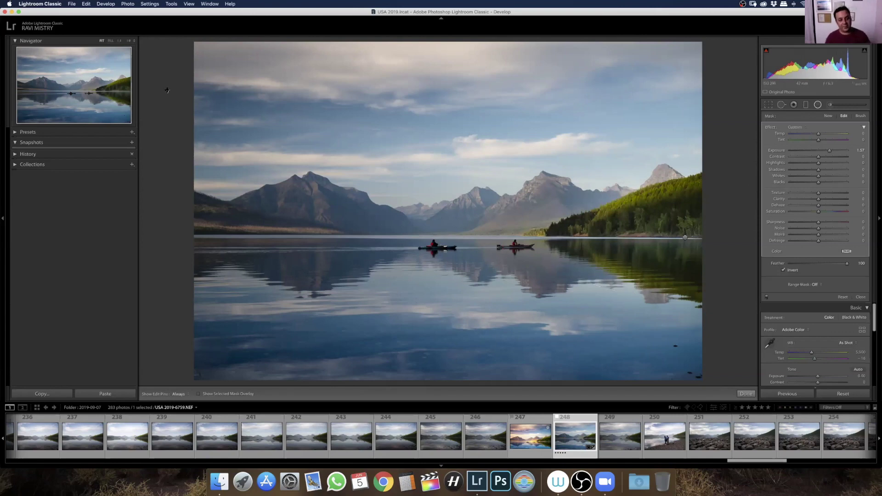
drag(167, 90, 300, 137)
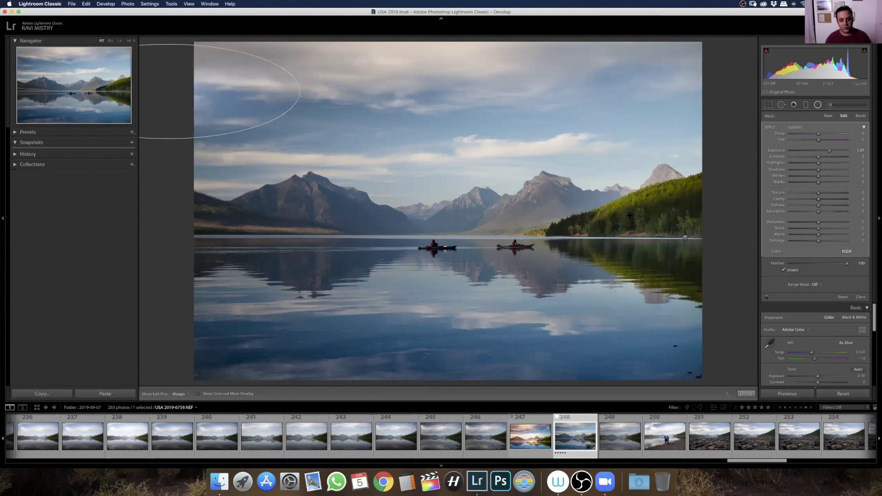
drag(630, 215, 629, 215)
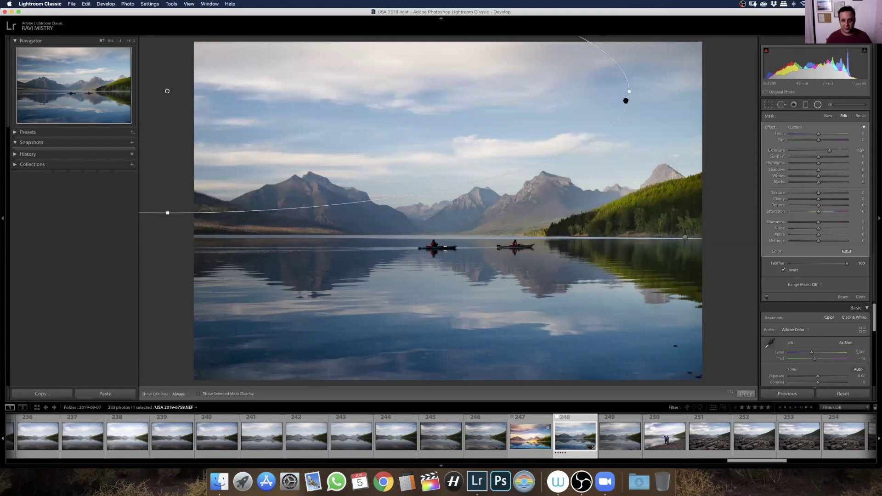
key(ctrl+z)
key(ctrl+z)
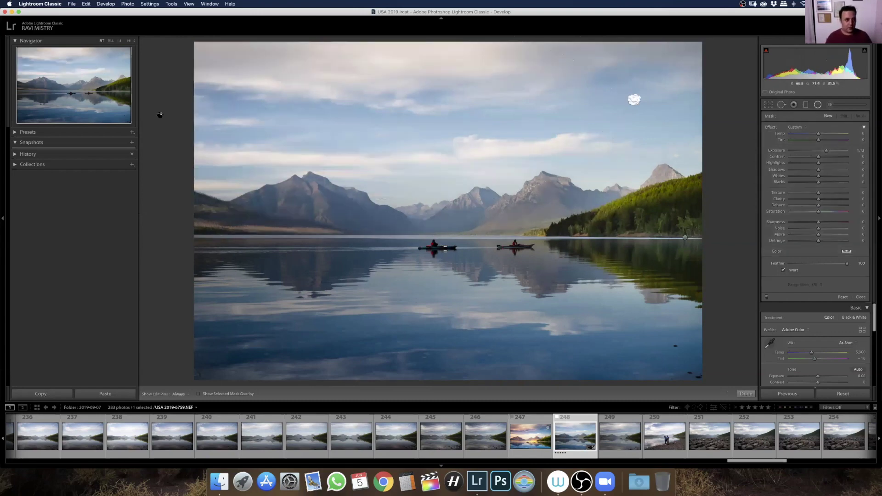
click(160, 114)
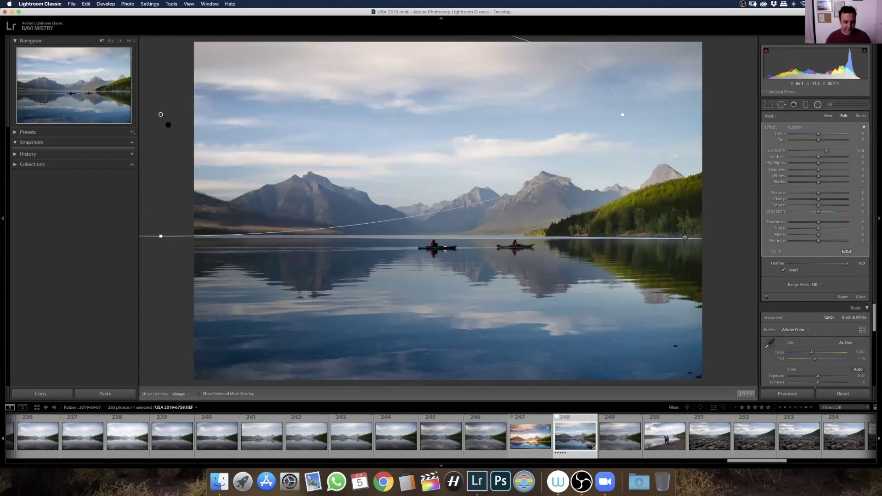
key(ctrl+z)
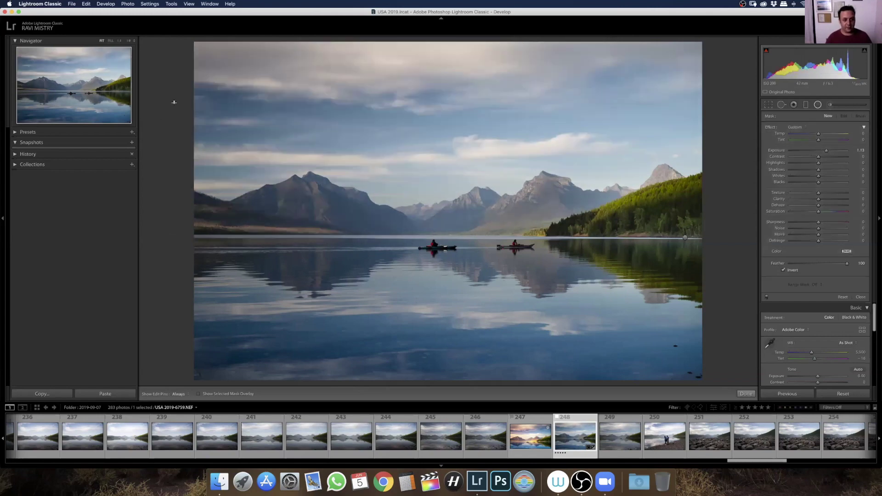
Add a large tilted radial filter across the sky with temperature 54, tint 7, exposure 1.28 and dehaze 39
drag(174, 101, 723, 132)
drag(822, 133, 836, 137)
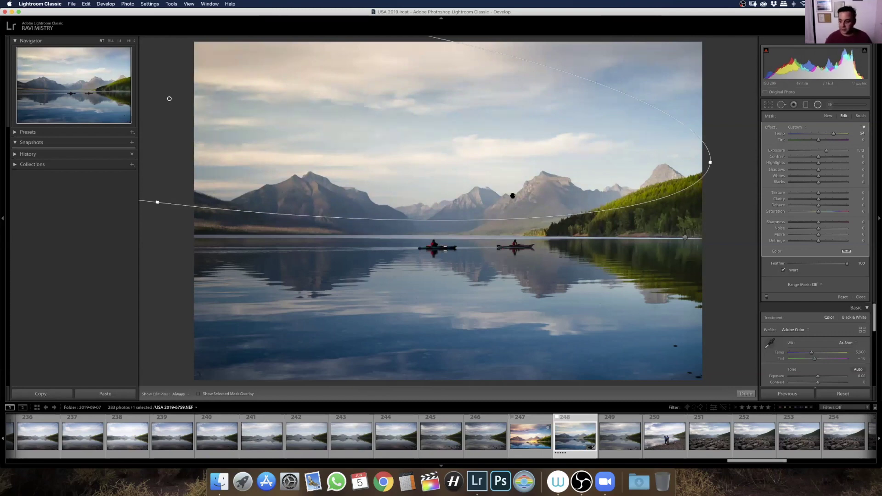
drag(830, 159, 827, 159)
mouse_move(818, 206)
mouse_down()
mouse_move(842, 209)
mouse_move(830, 208)
mouse_up()
click(831, 139)
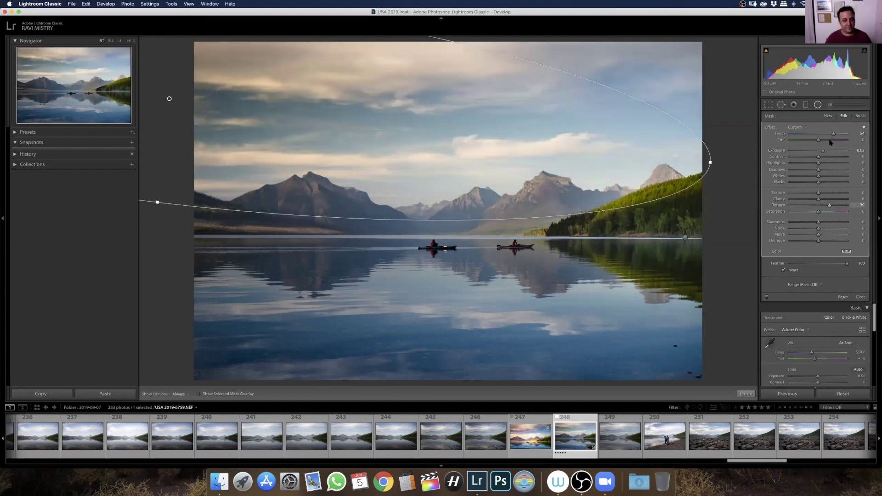
click(820, 140)
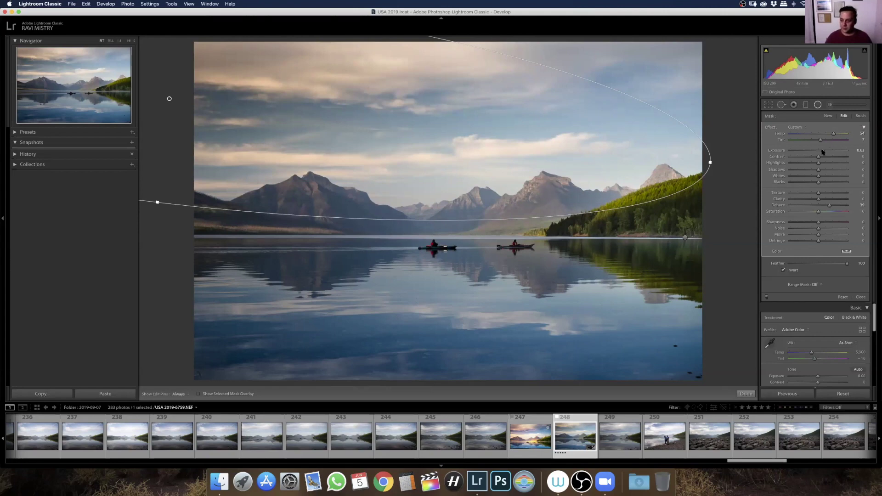
drag(823, 150, 828, 152)
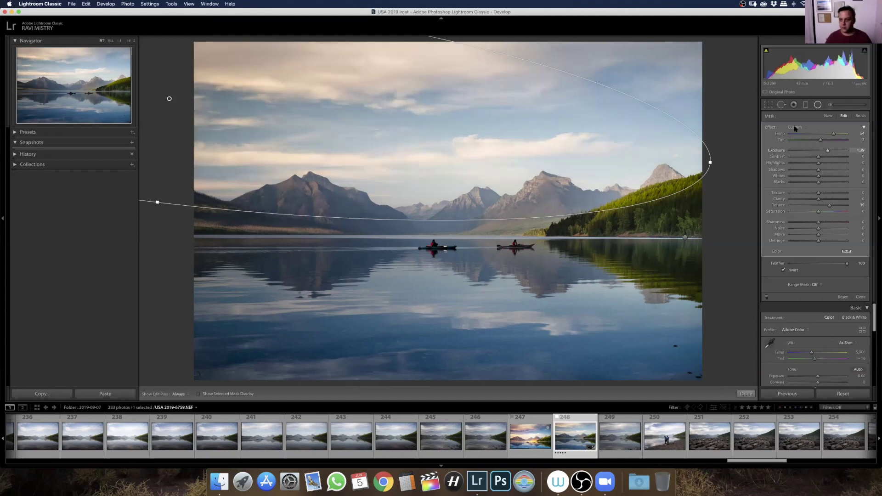
Add another wide, flat radial filter centred on the kayakers and spanning the lake and mountain bases
click(826, 117)
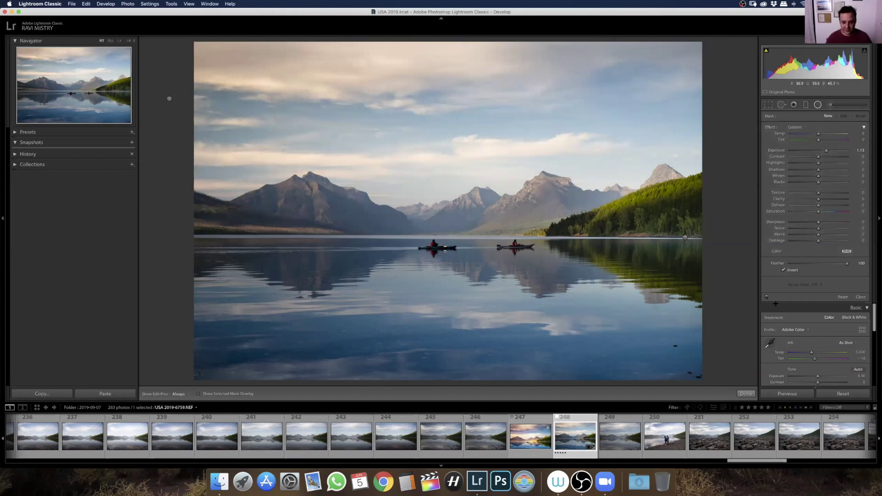
drag(468, 244, 758, 286)
drag(503, 230, 535, 243)
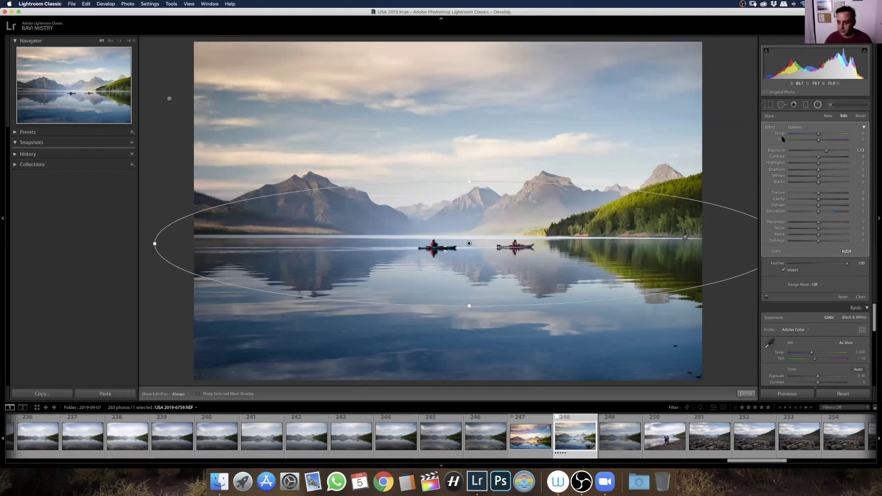
Set the kayaker filter's exposure to 0.55, shadows to 79, blacks to 29 and temperature to 33, and close the radial filter tool
drag(824, 153, 825, 154)
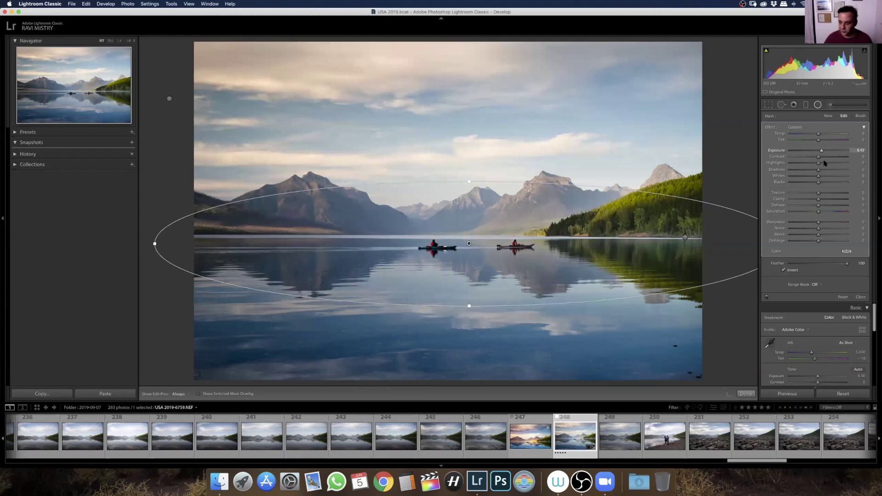
drag(818, 171, 840, 170)
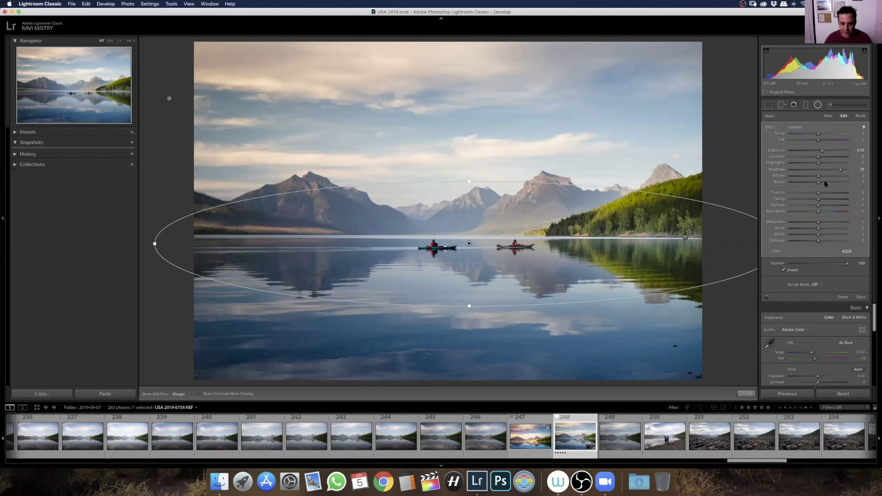
click(826, 183)
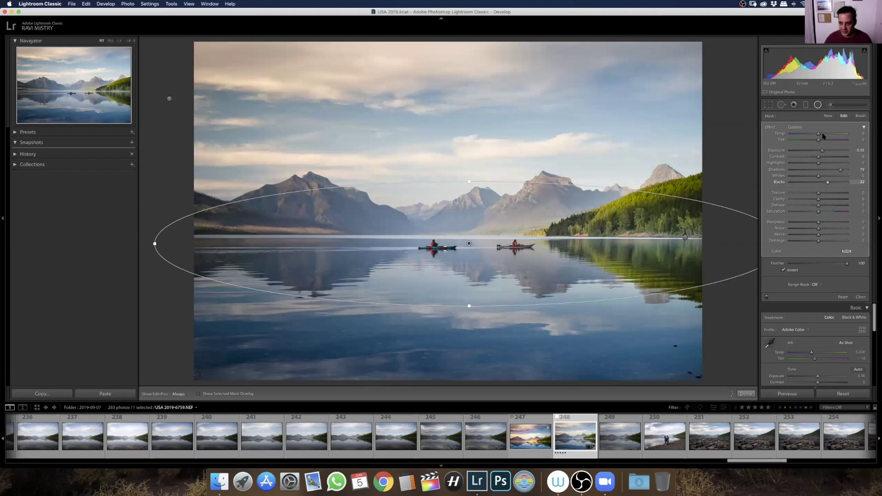
drag(827, 136, 830, 133)
key(ctrl+z)
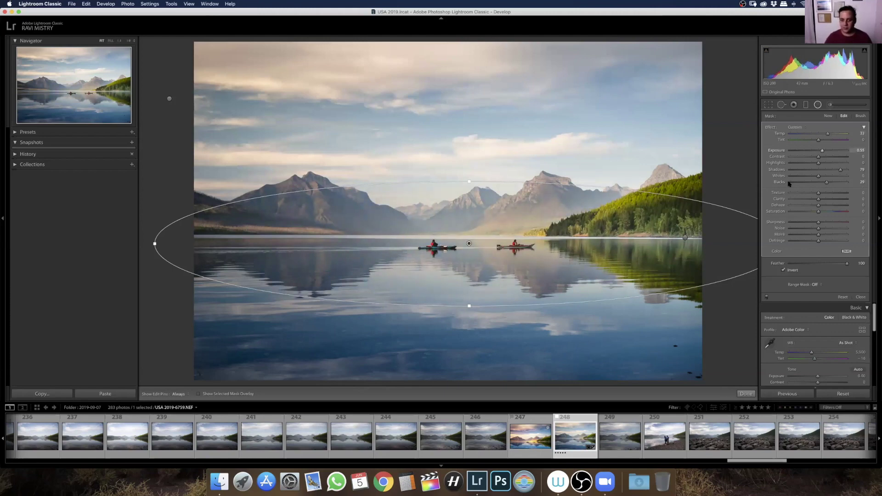
key(shift+m)
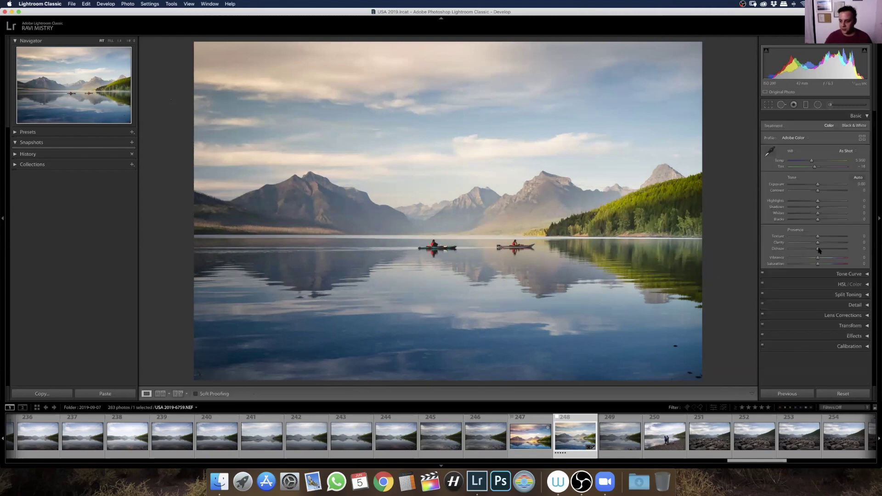
Set the whole photo's dehaze to +23 and vibrance to +31, and compare the edit with the before view
drag(824, 252, 827, 260)
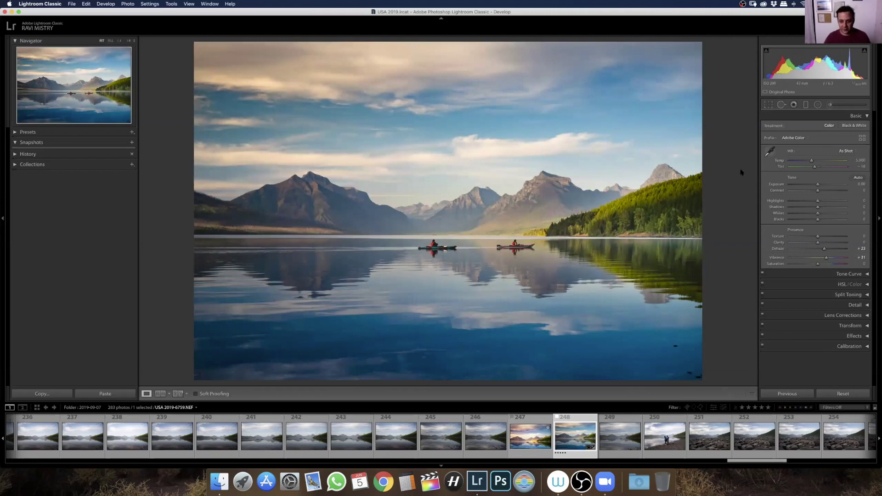
key(backslash)
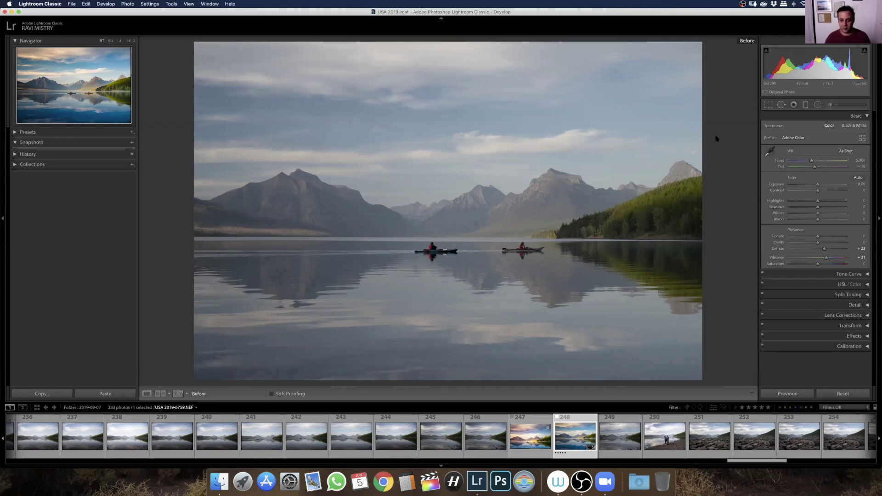
key(backslash)
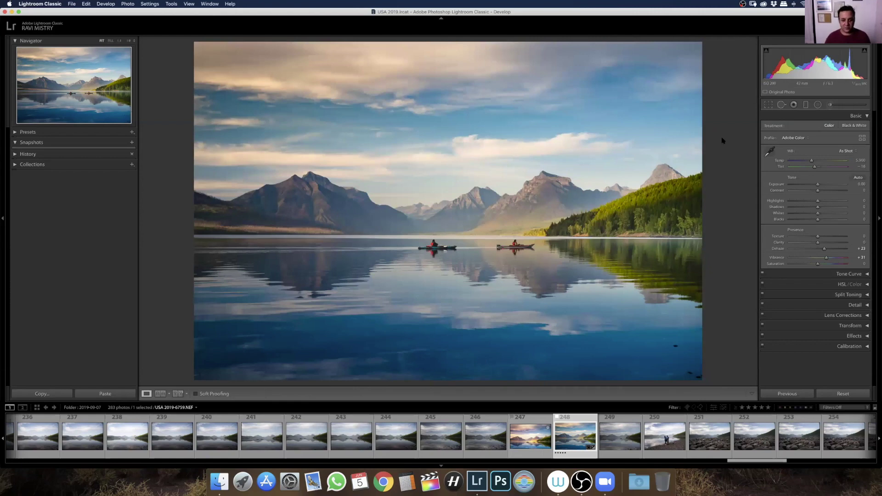
key(backslash)
key(backslash)
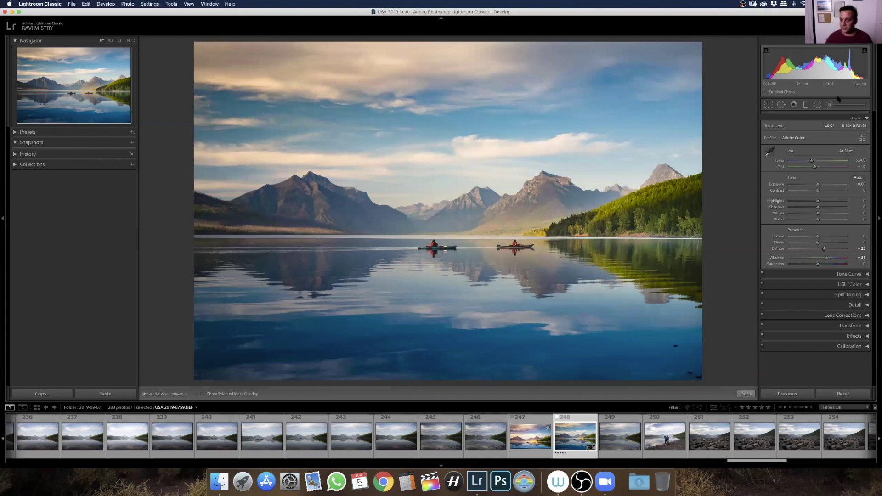
Prepare an adjustment brush with size 6 and flow 51 for painting on the large mountain left of the kayakers
click(839, 106)
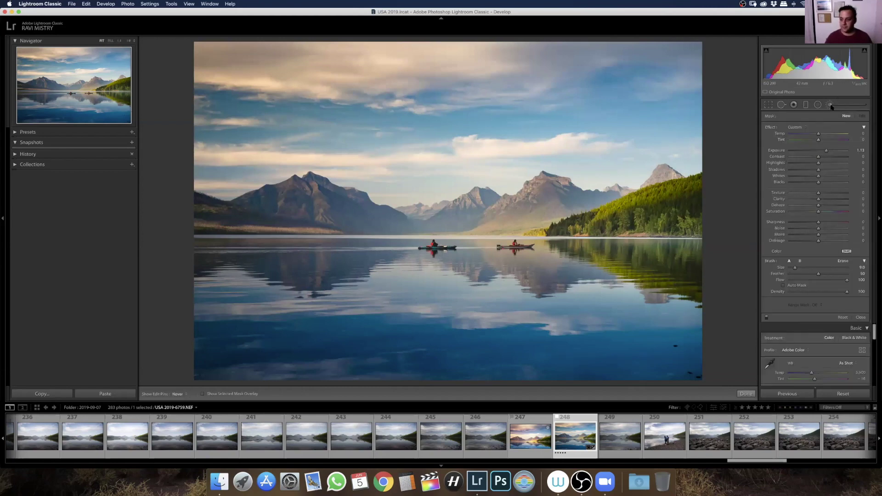
click(841, 107)
click(836, 108)
click(824, 151)
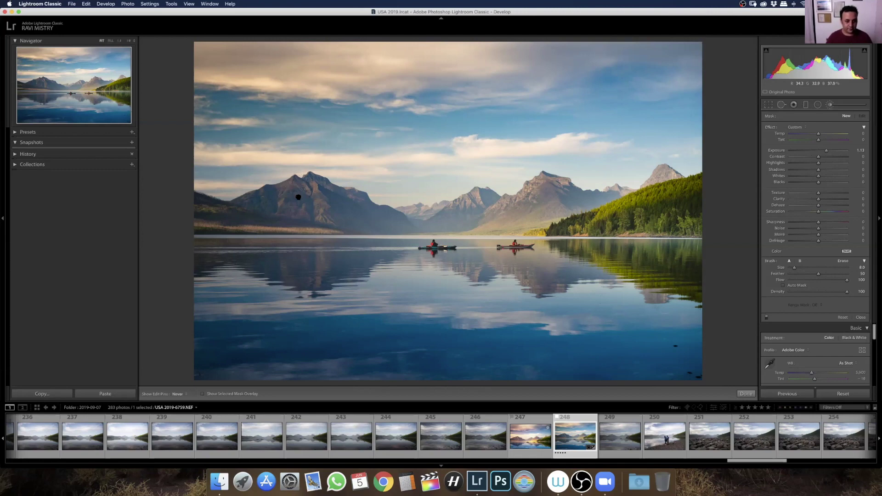
key(z)
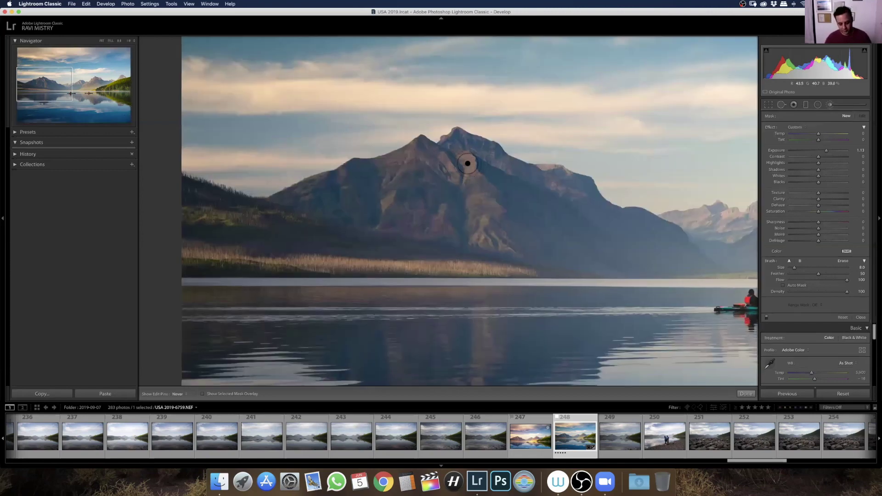
key(bracketleft)
key(bracketleft)
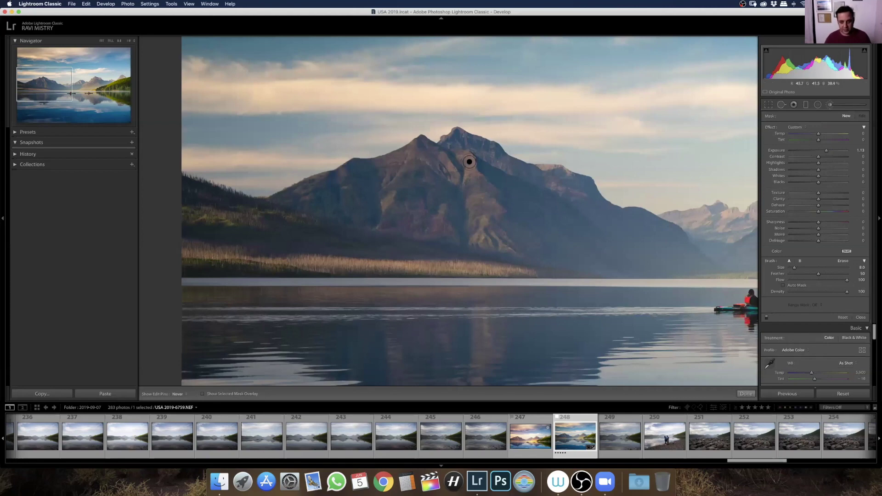
key(bracketright)
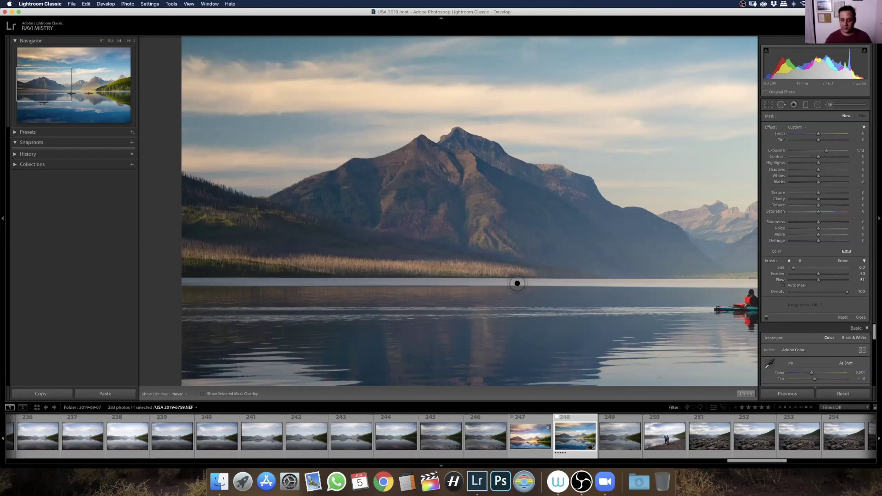
Try a brightening brush stroke down the mountain's central ridge, and undo it together with the last vibrance change
mouse_move(468, 209)
mouse_down()
mouse_move(463, 237)
mouse_move(473, 157)
mouse_move(471, 165)
mouse_up()
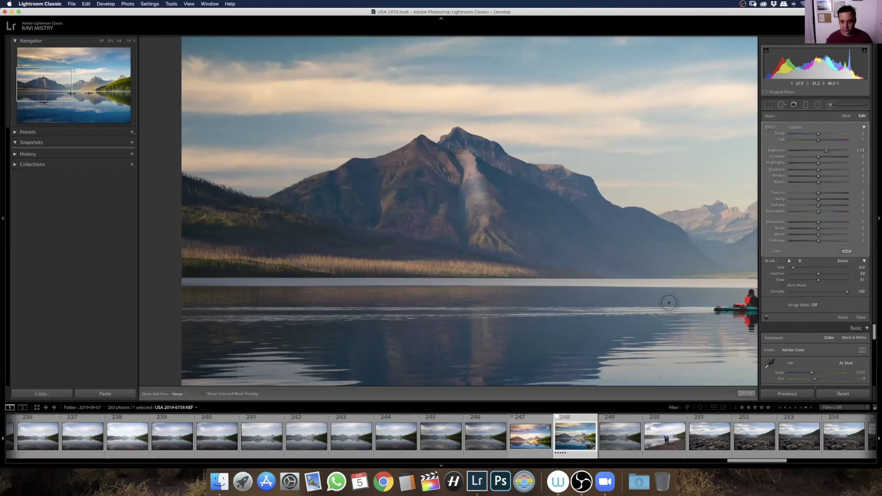
key(super+z)
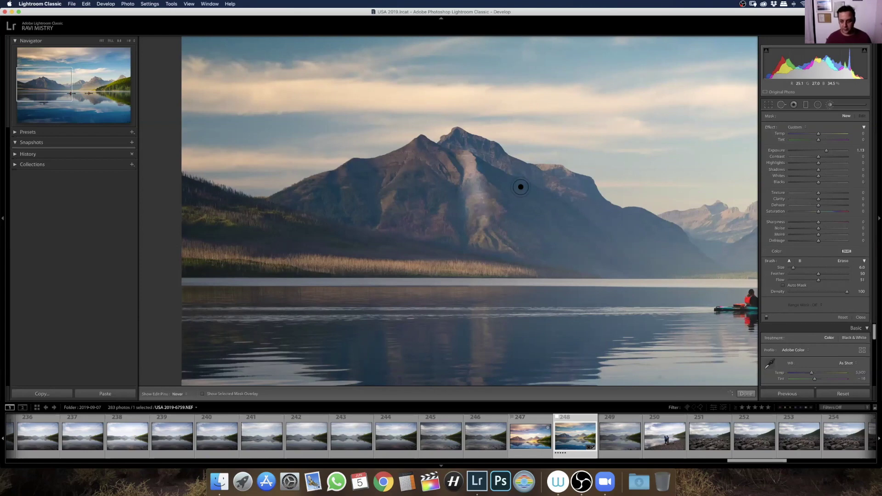
key(super+z)
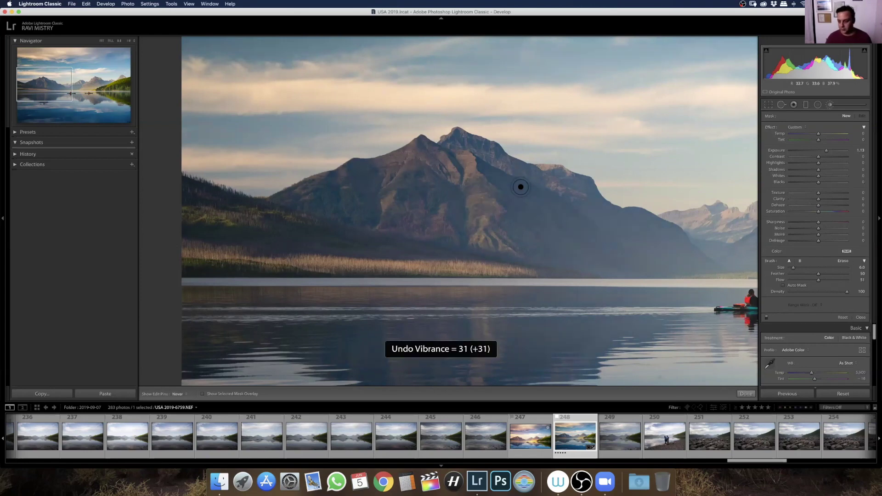
Paint subtle highlights on the large mountain's ridges with brush flow 22 and exposure 0.43, and check the painted area with the mask overlay
click(802, 280)
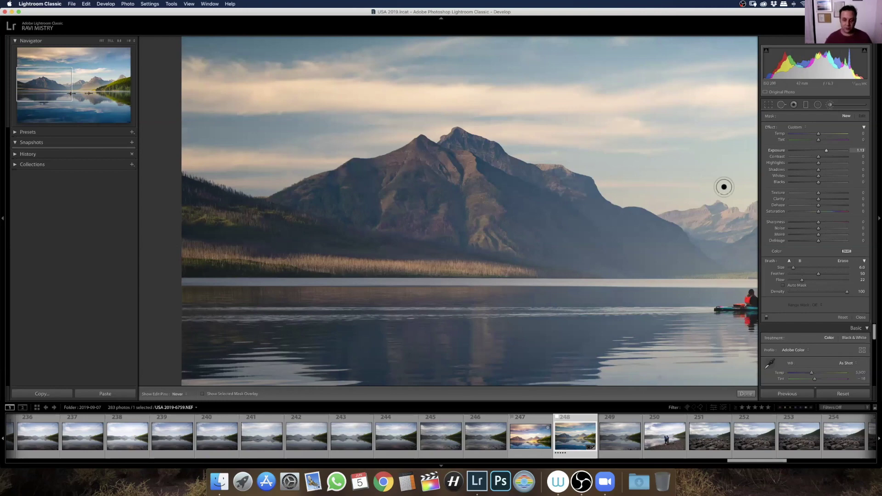
key(super+z)
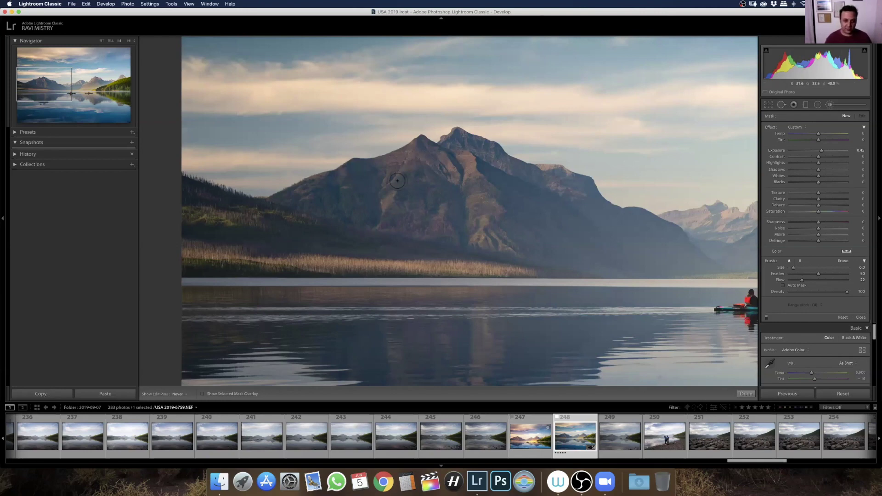
click(522, 201)
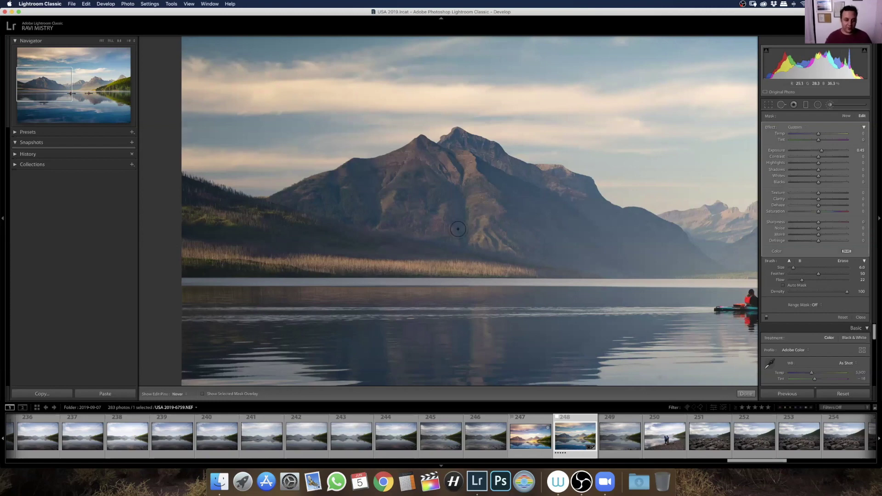
click(202, 394)
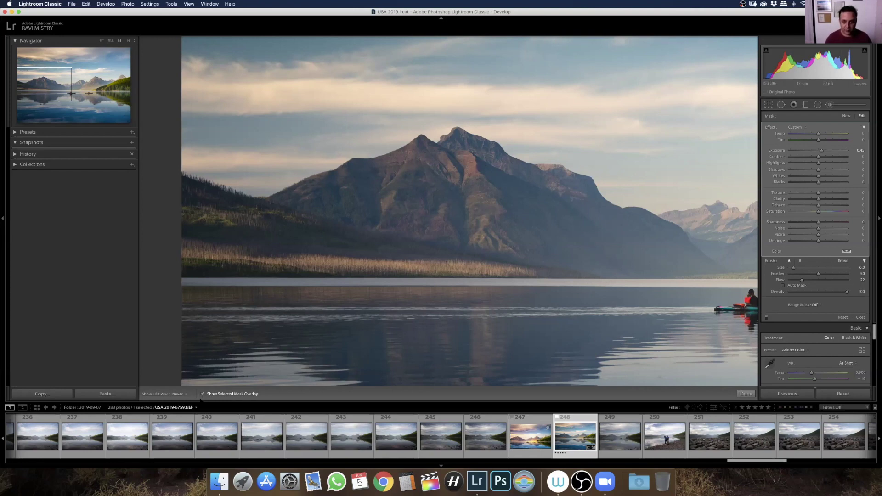
click(203, 394)
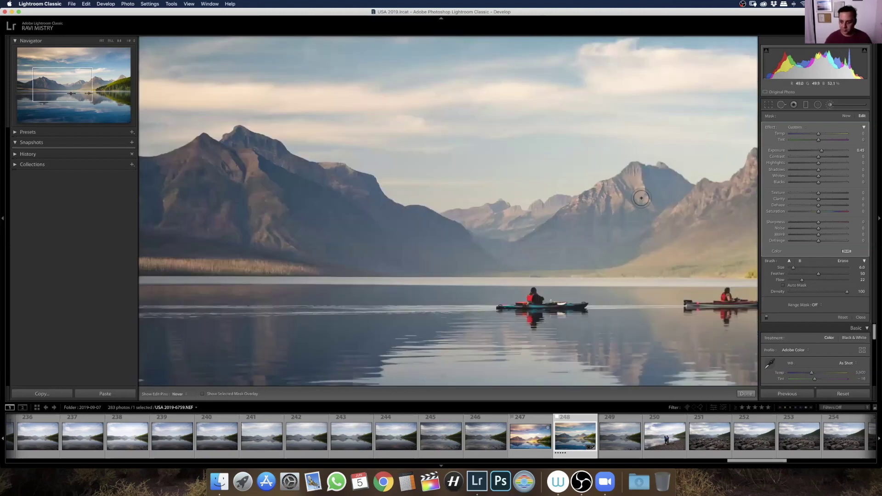
Set the mountain brush adjustment's exposure to about 1.3, temperature to 22 and tint to 18, and close the adjustment brush
drag(664, 225, 556, 234)
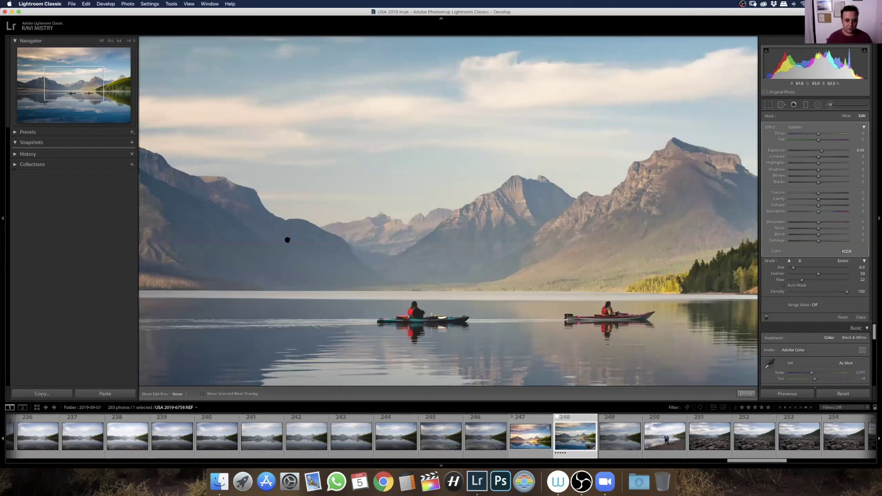
scroll(287, 240, left, 5)
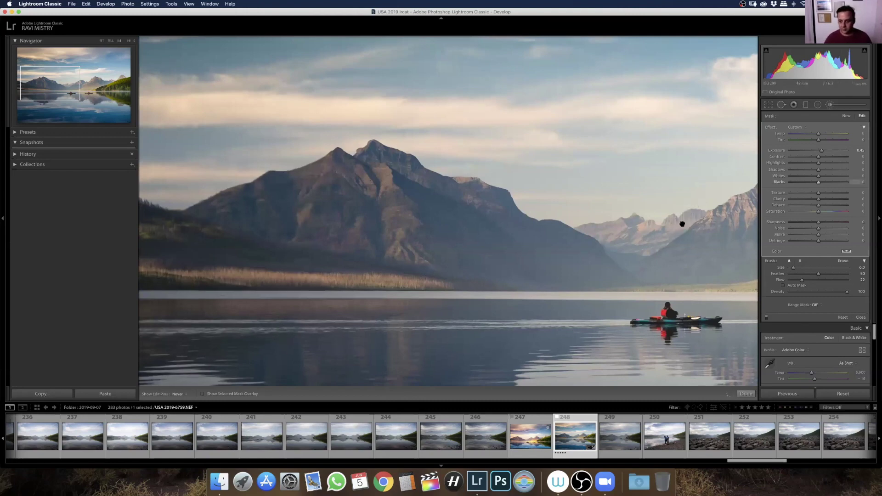
key(z)
drag(821, 153, 827, 152)
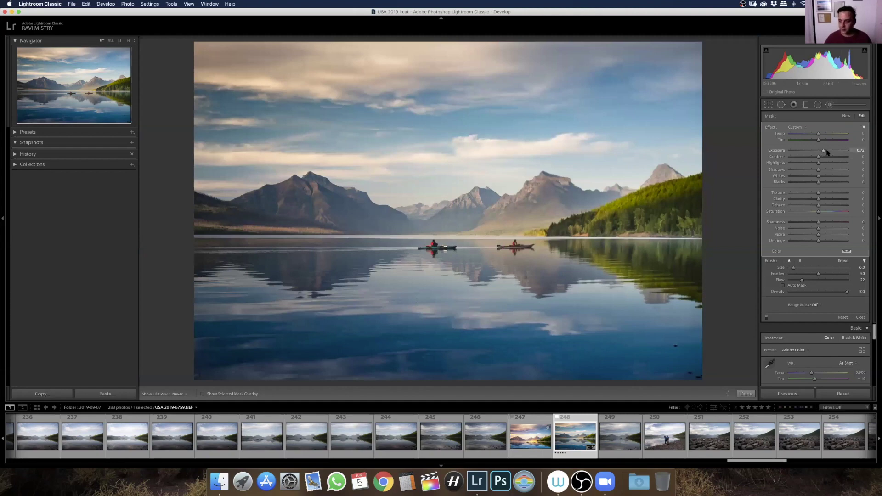
drag(828, 137, 824, 142)
click(824, 140)
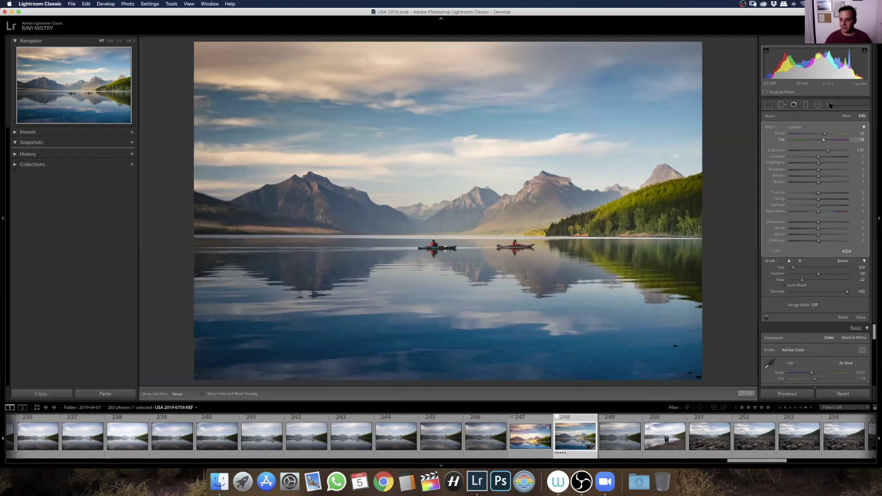
key(k)
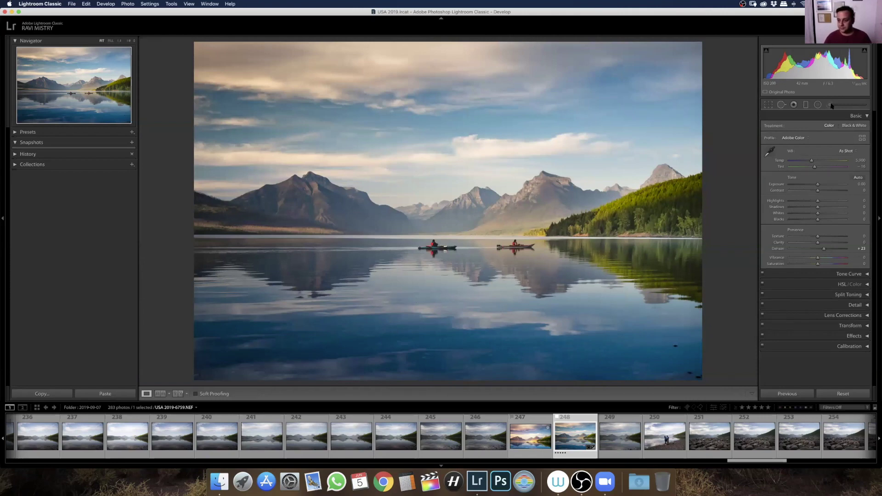
Compare the photo with all radial filters switched off and on, leaving them enabled
key(k)
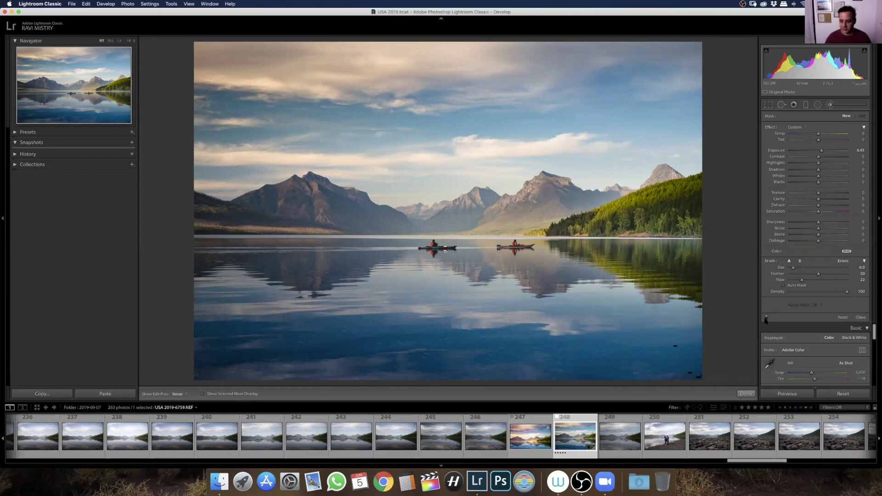
click(816, 106)
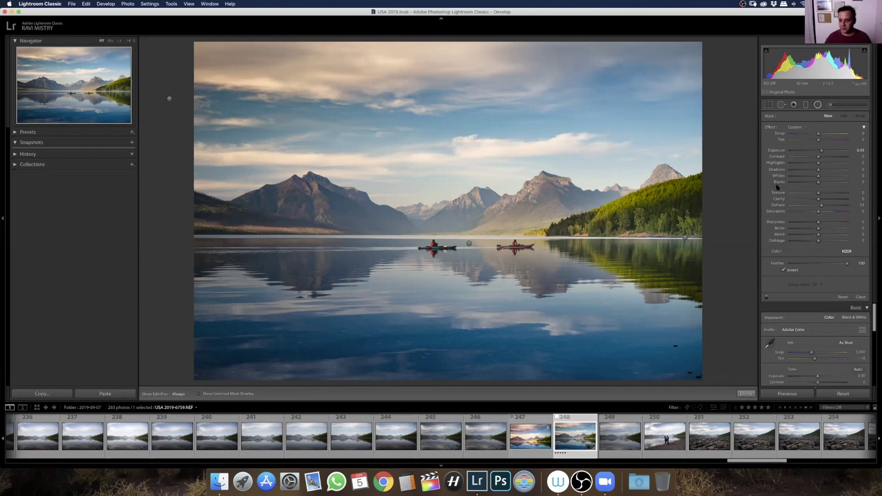
click(765, 298)
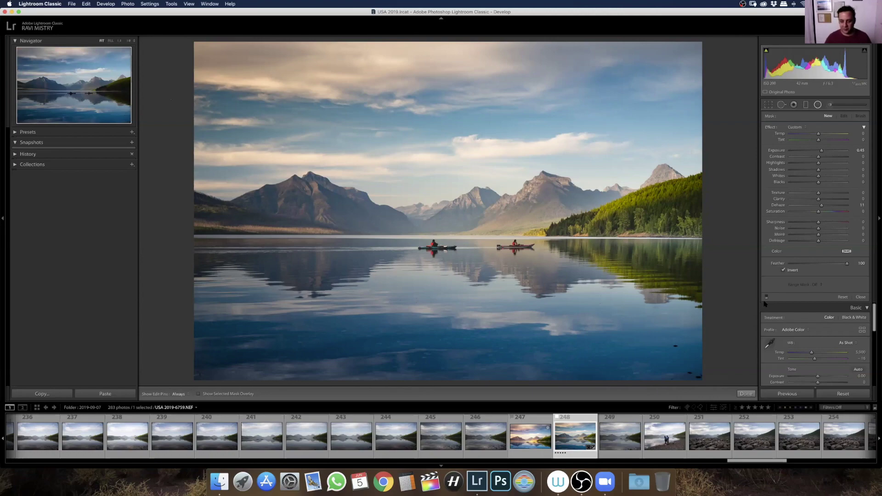
click(765, 298)
click(766, 299)
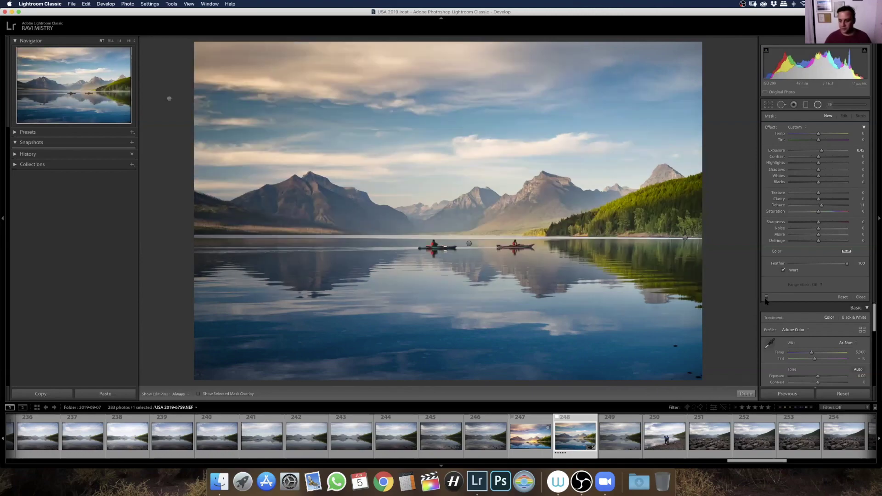
click(766, 299)
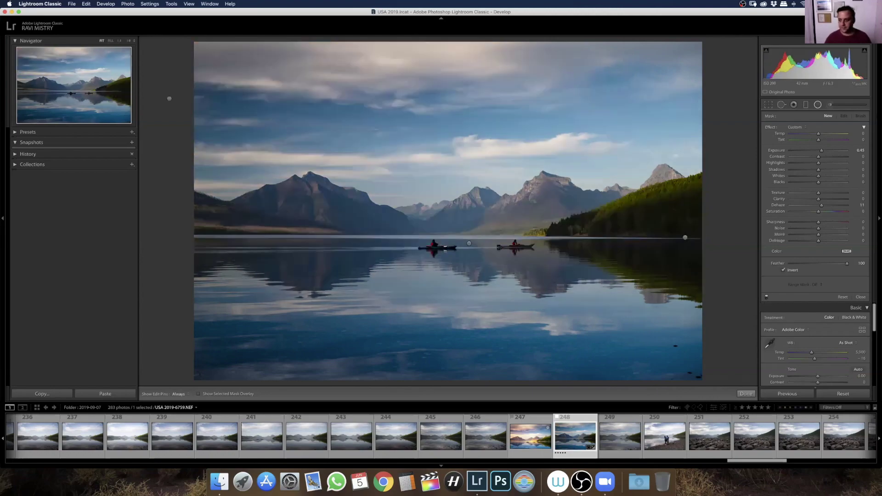
click(766, 299)
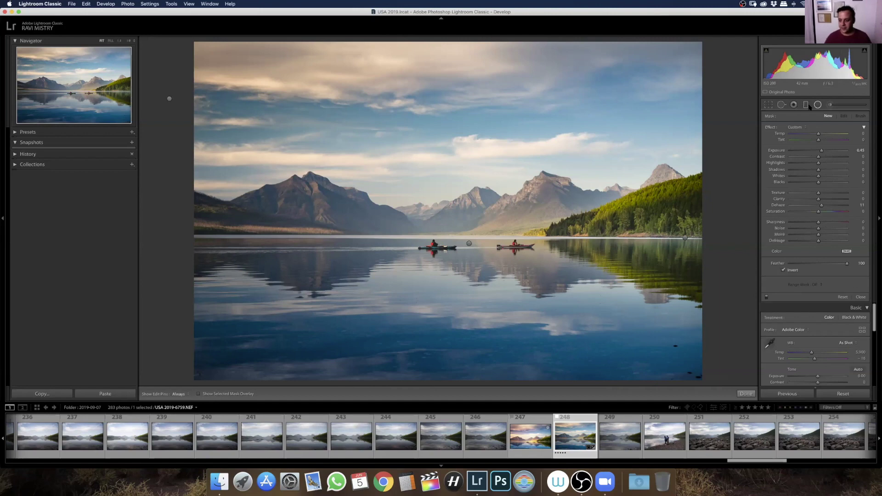
Compare the photo with the graduated filters off and on, close the tool, and compare the whole edit with the before view
click(807, 105)
click(766, 278)
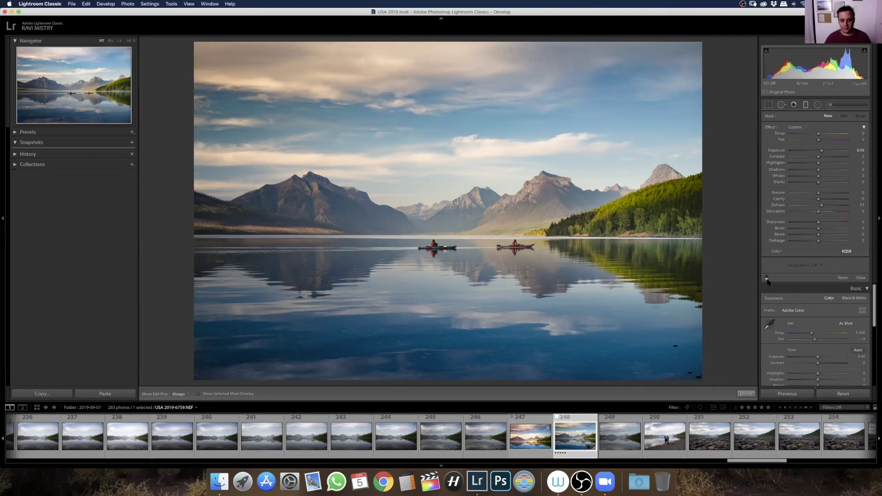
click(766, 278)
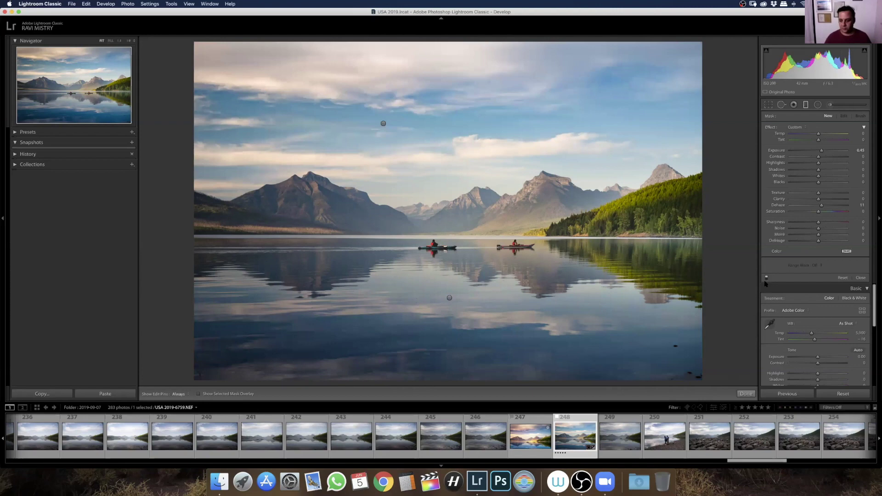
click(766, 277)
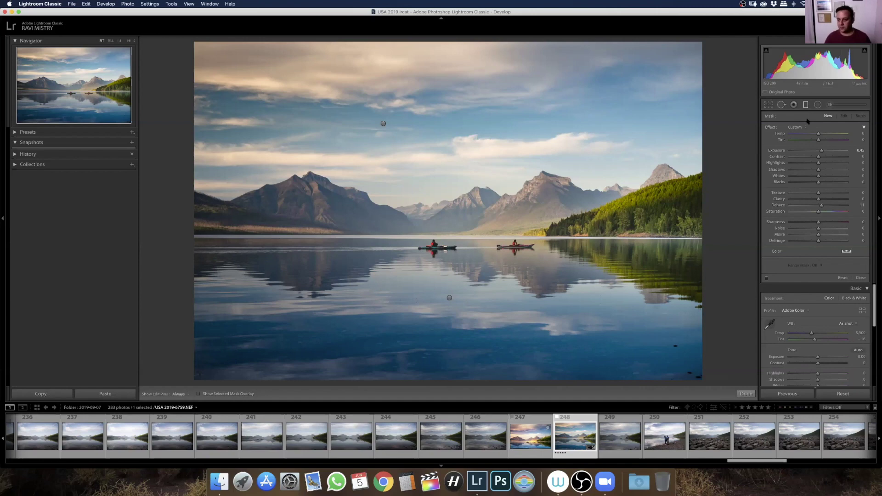
key(m)
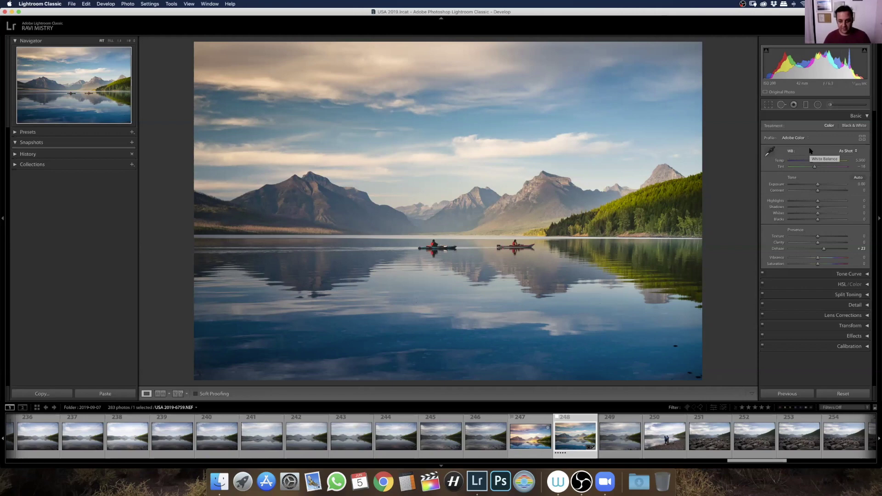
key(backslash)
key(backslash)
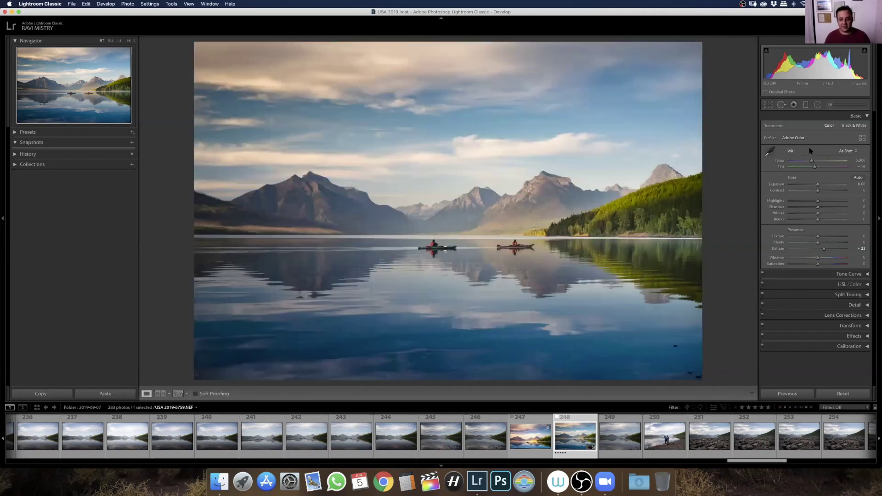